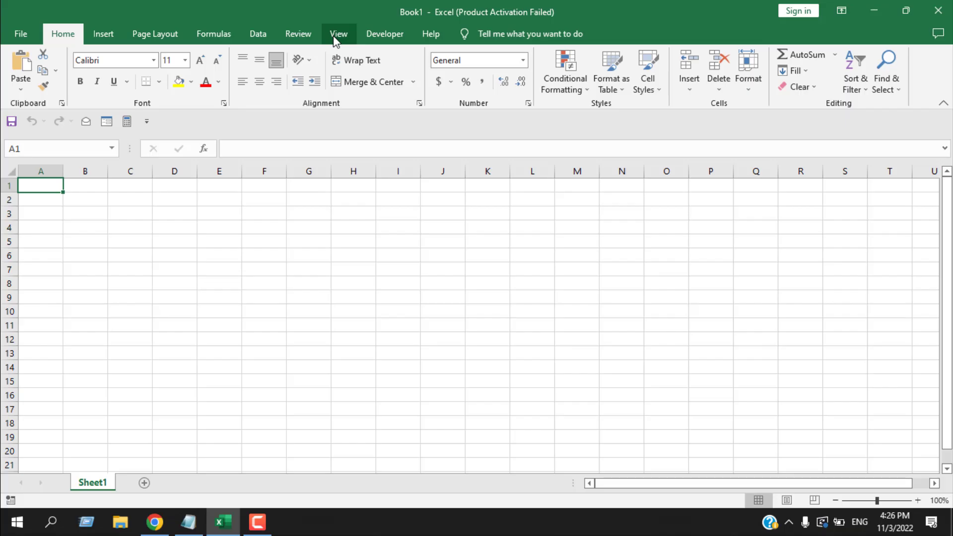
Switch the sheet between Page Break Preview and Normal views, then show it in Page Layout view.
left_click(334, 36)
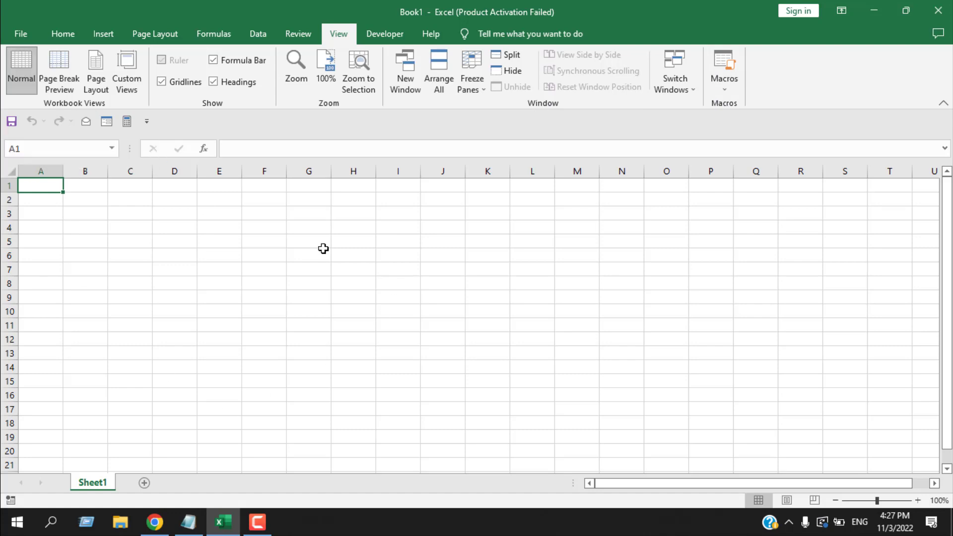
left_click(63, 73)
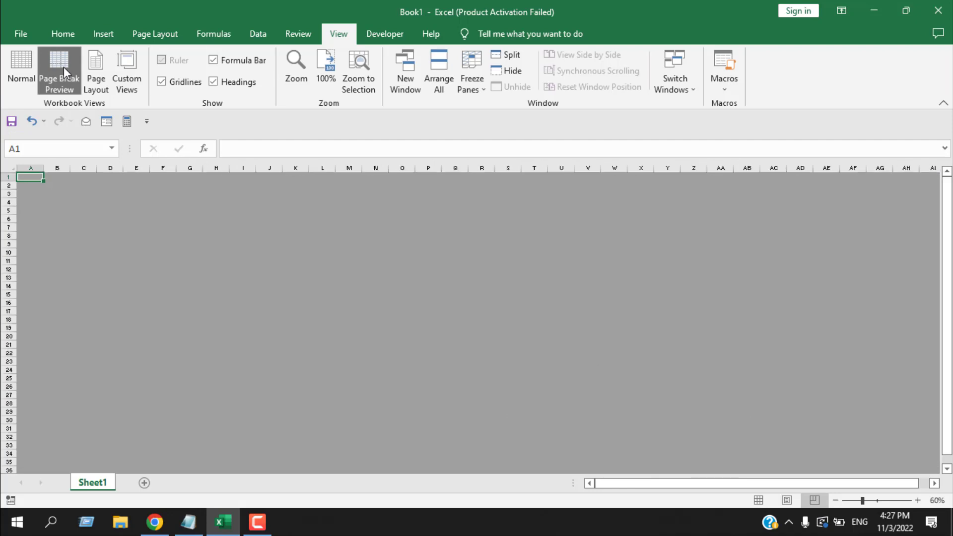
left_click(11, 65)
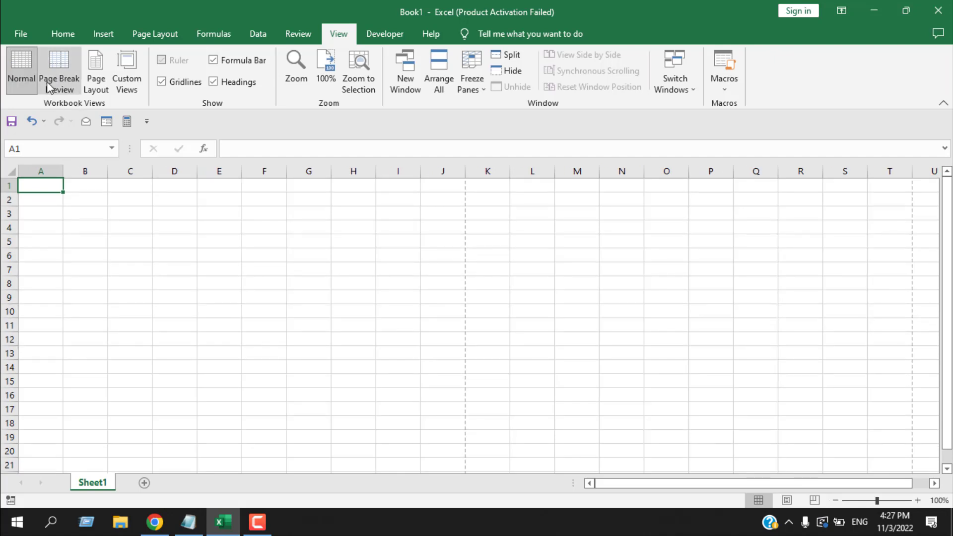
left_click(76, 79)
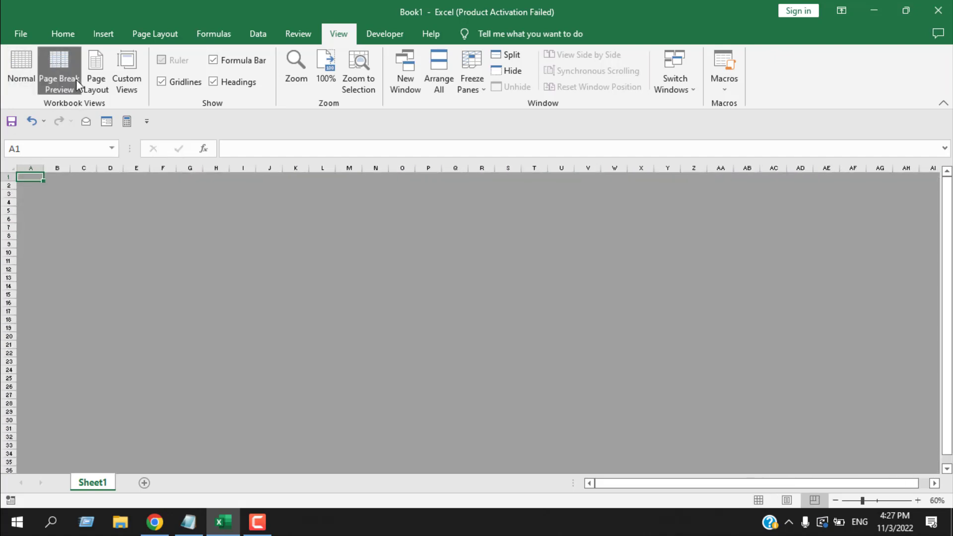
left_click(103, 75)
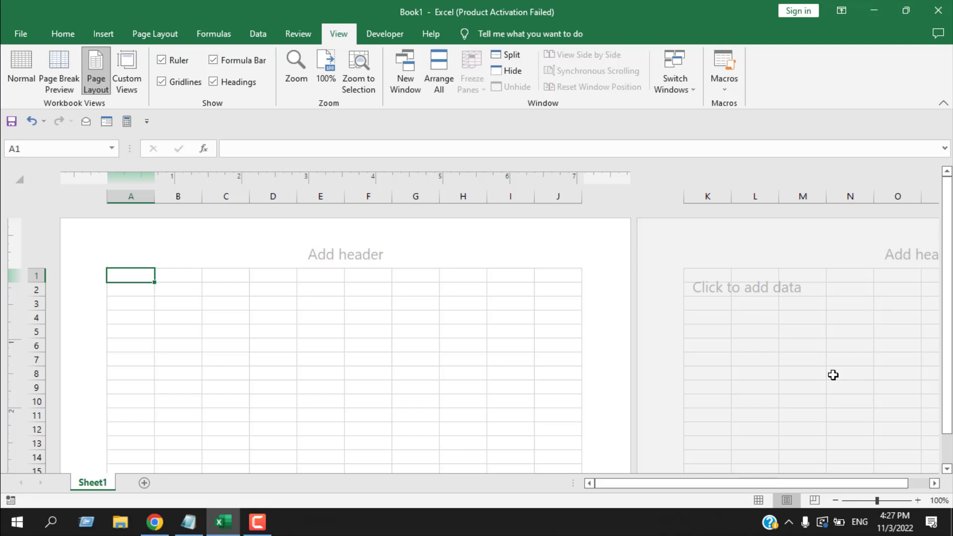
mouse_move(618, 485)
left_mouse_down()
mouse_move(705, 476)
mouse_move(600, 484)
left_mouse_up()
scroll(352, 400, "down", 9)
scroll(352, 400, "up", 9)
Return to Normal view and hide rows 3 to 5.
left_click(25, 70)
left_click_drag(10, 214, 8, 243)
right_click(65, 233)
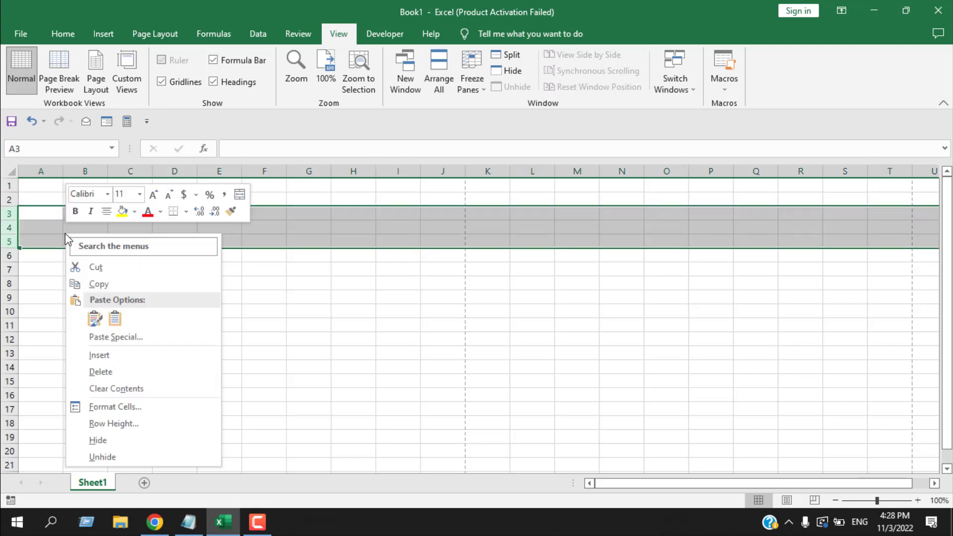
left_click(98, 441)
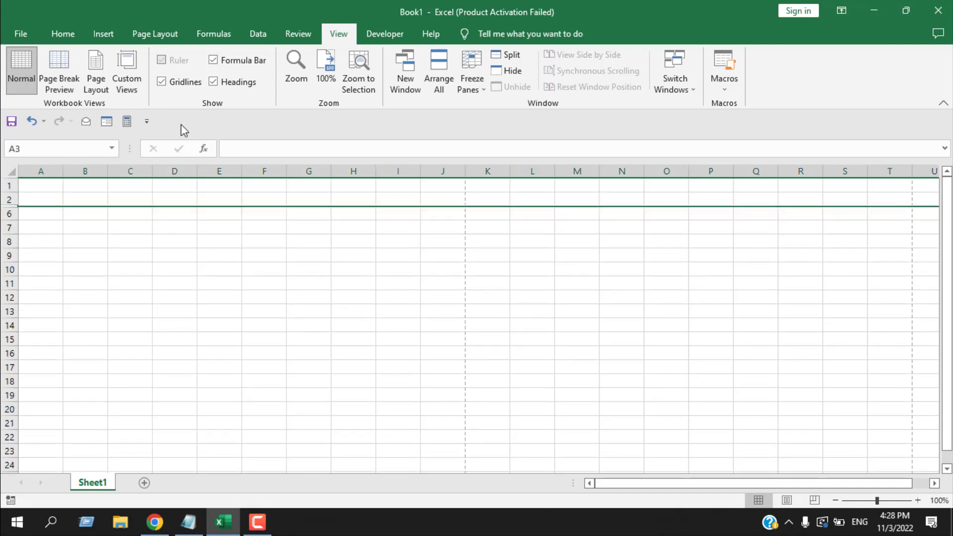
Save the current layout as a custom view named 'hiddenrows'.
left_click(130, 77)
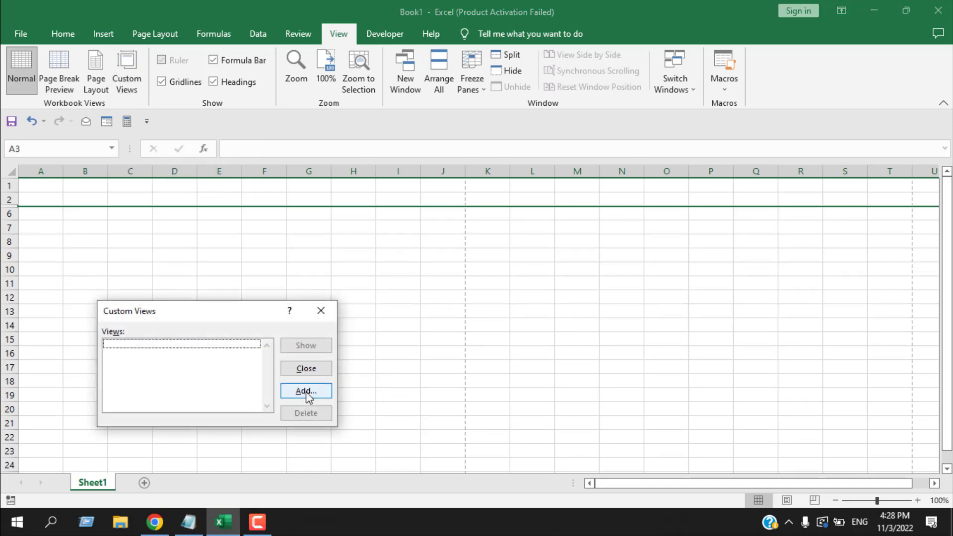
left_click(306, 392)
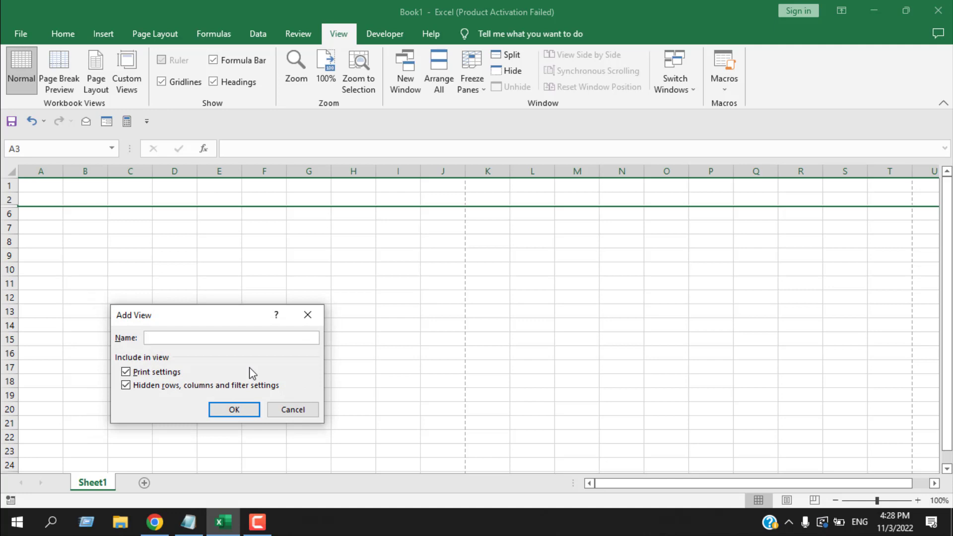
type("hiddenrows")
left_click(234, 409)
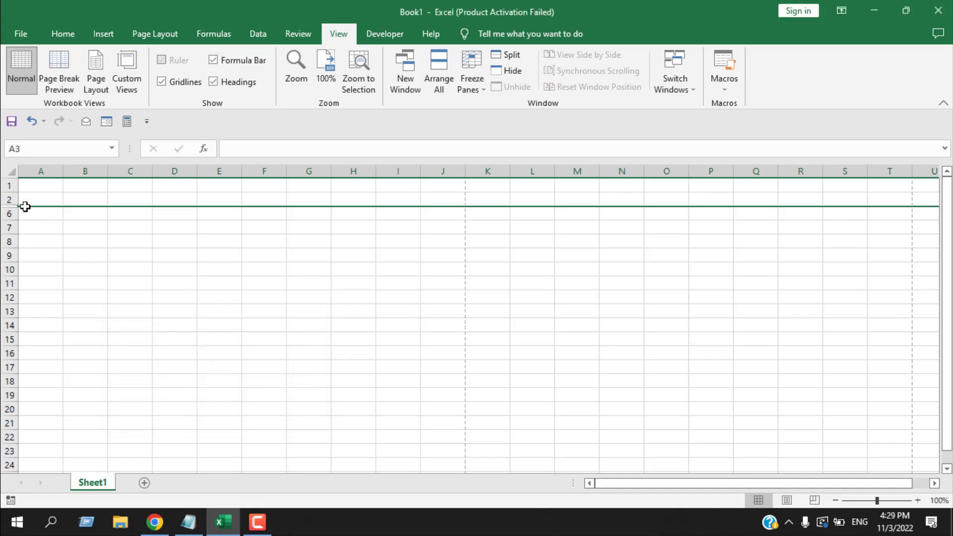
left_click(118, 85)
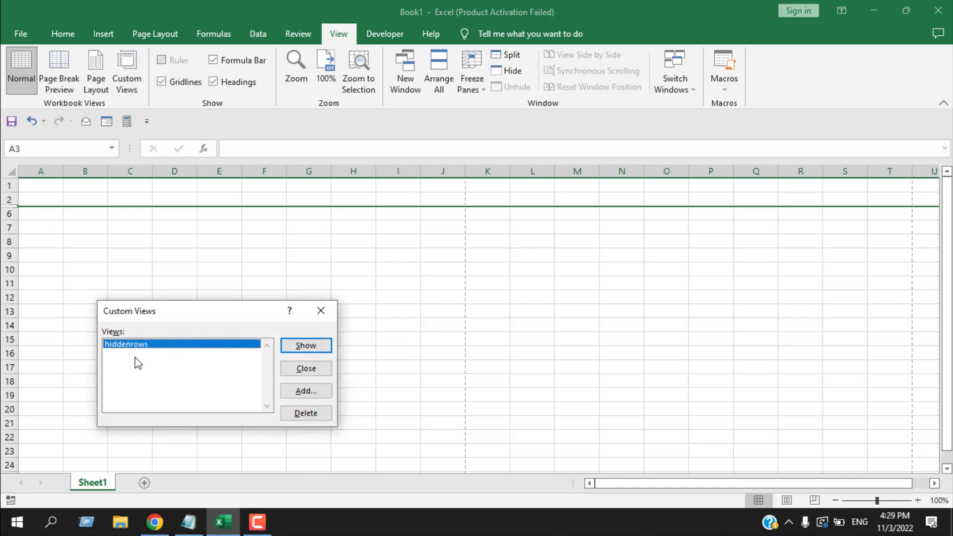
left_click(321, 311)
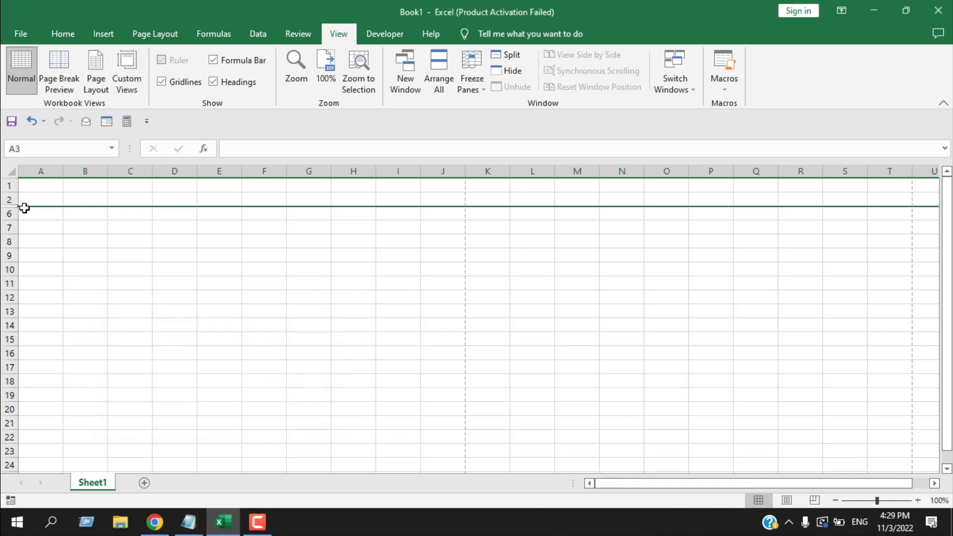
Unhide rows 3 to 5, then apply the 'hiddenrows' custom view to hide them again.
left_click_drag(9, 201, 9, 223)
right_click(11, 218)
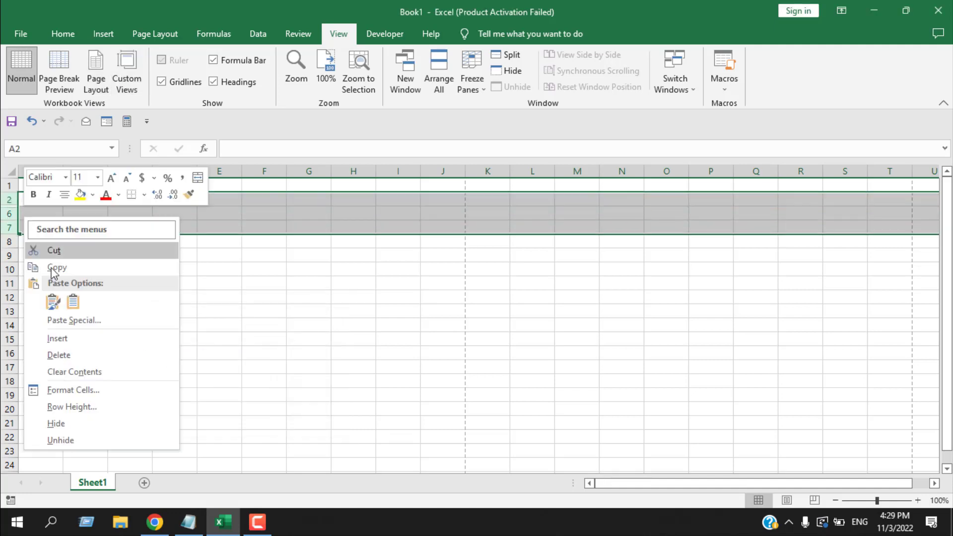
left_click(55, 441)
left_click(411, 422)
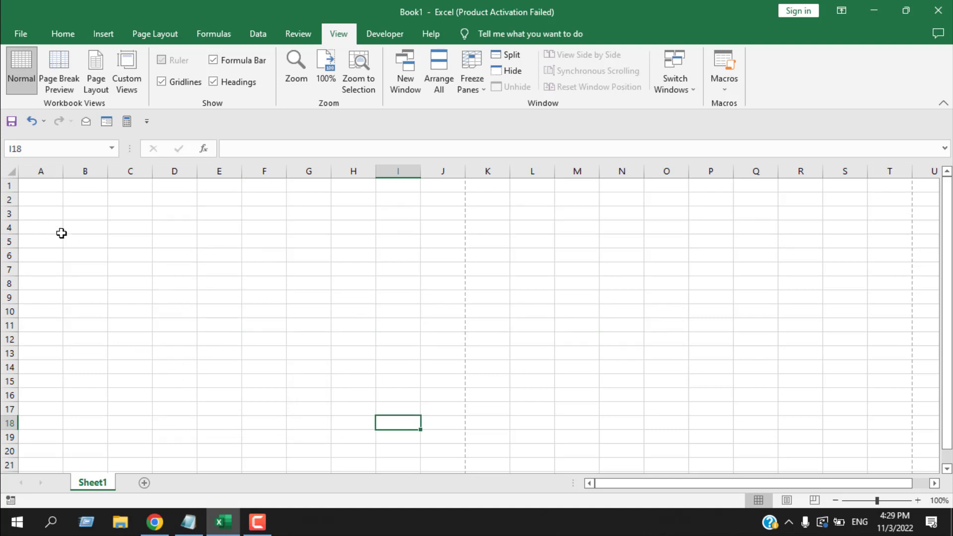
left_click(127, 75)
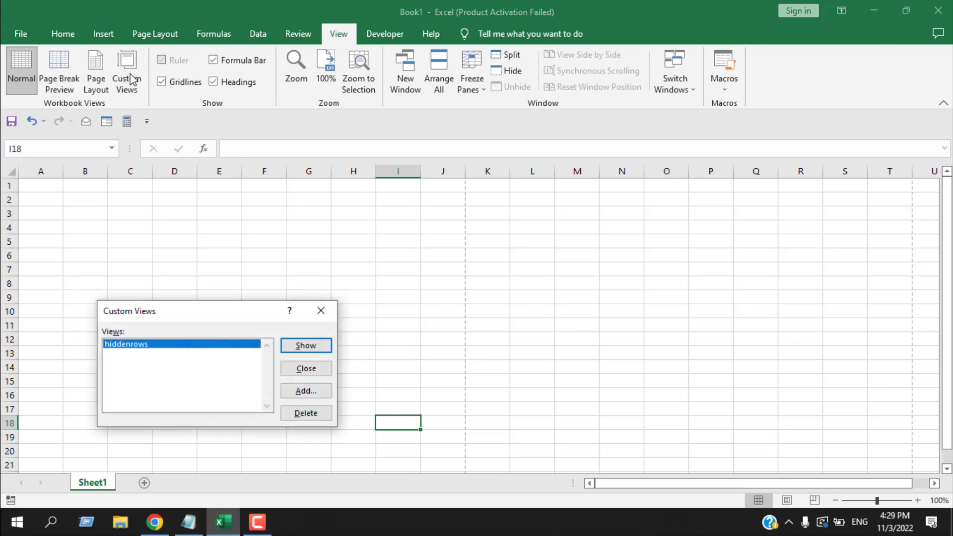
left_click(292, 347)
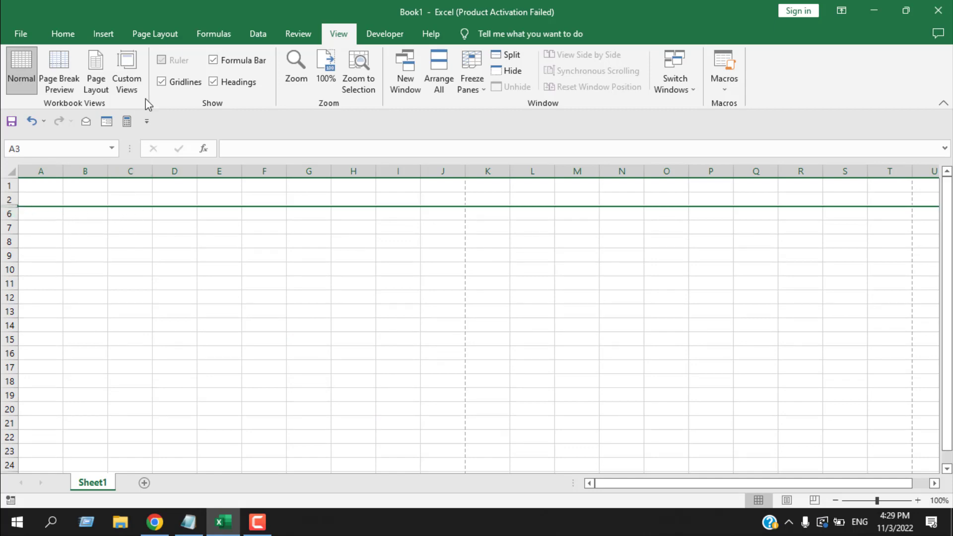
Remove 'hiddenrows' from the Custom Views list, confirming the deletion.
left_click(128, 71)
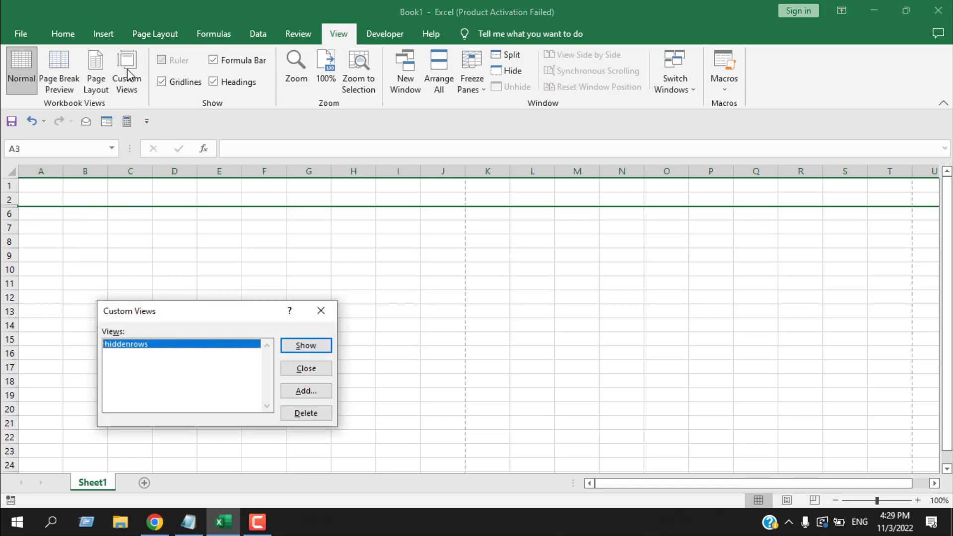
left_click(313, 415)
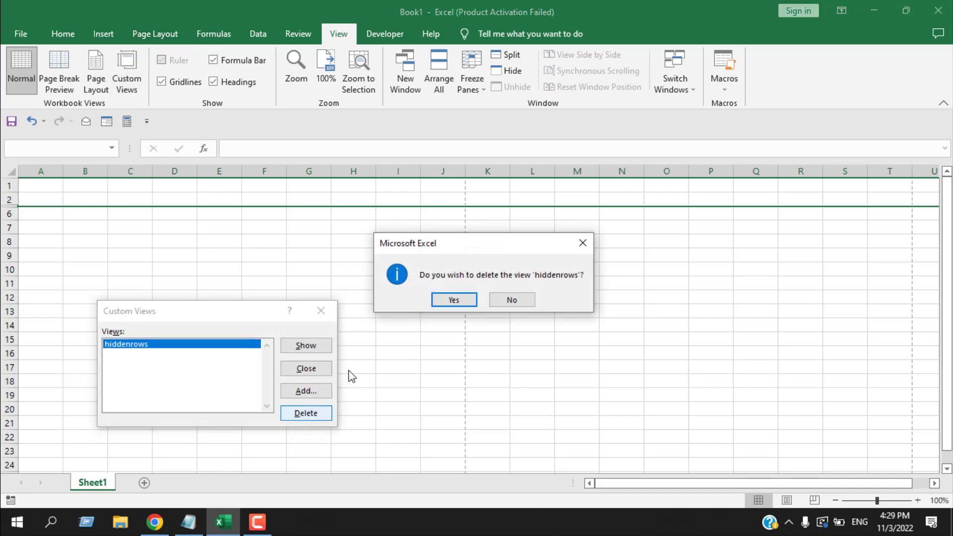
left_click(467, 299)
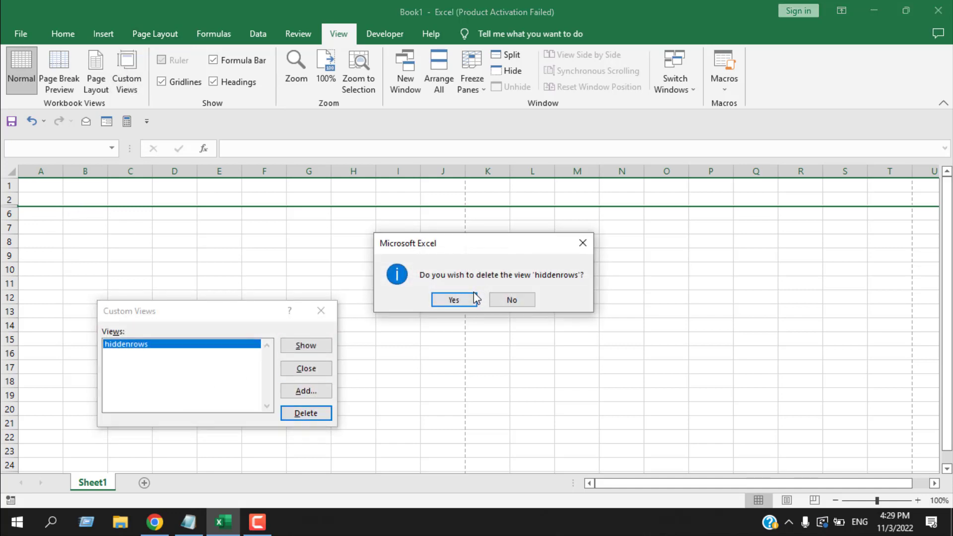
left_click(321, 310)
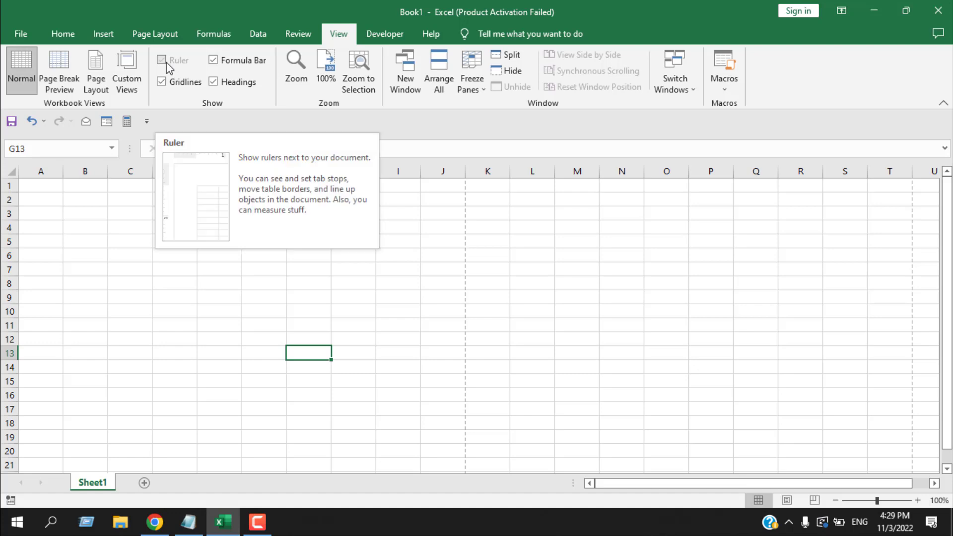
left_click(94, 72)
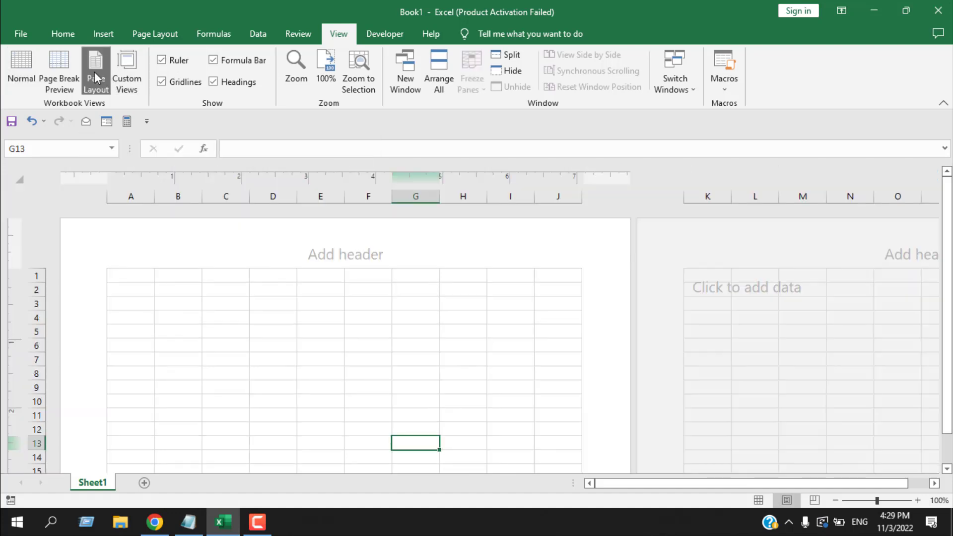
left_click(162, 60)
left_click(162, 60)
left_click(213, 61)
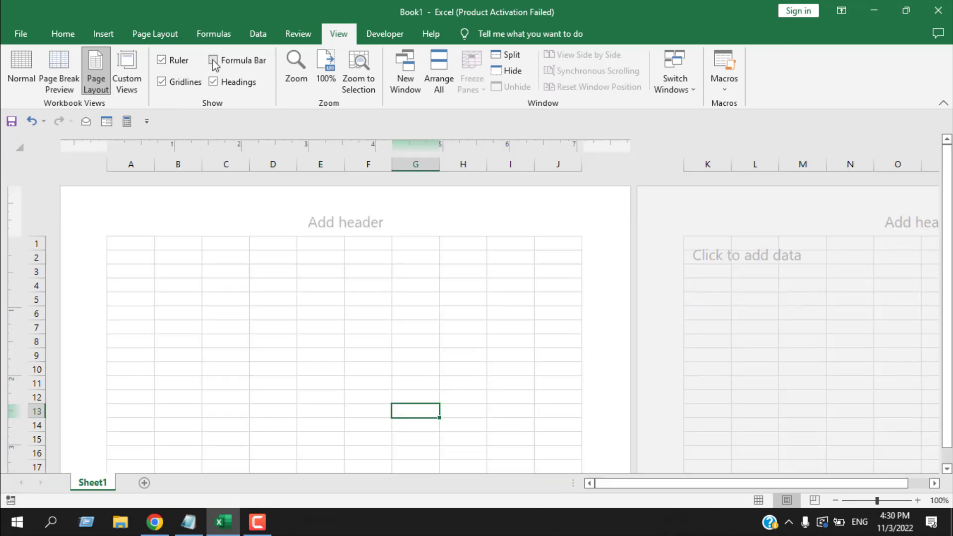
left_click(214, 61)
left_click(214, 83)
left_click(214, 83)
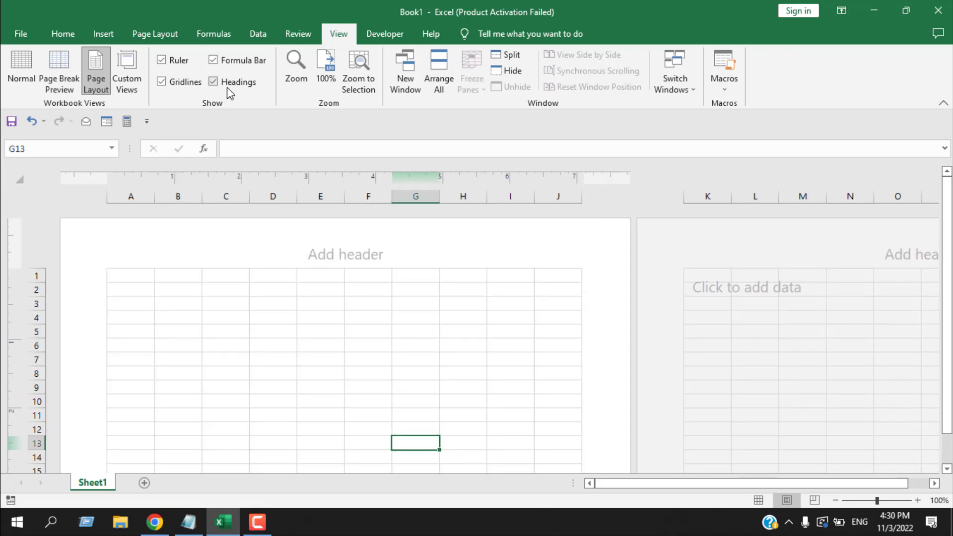
left_click(22, 70)
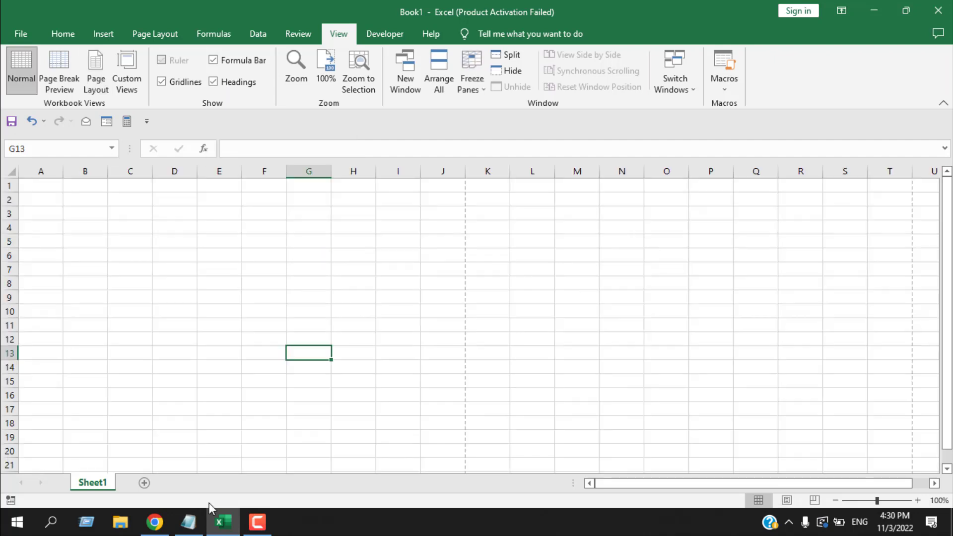
Zoom the sheet to 200% in the Zoom dialog, then reset it to 100%.
left_click(296, 60)
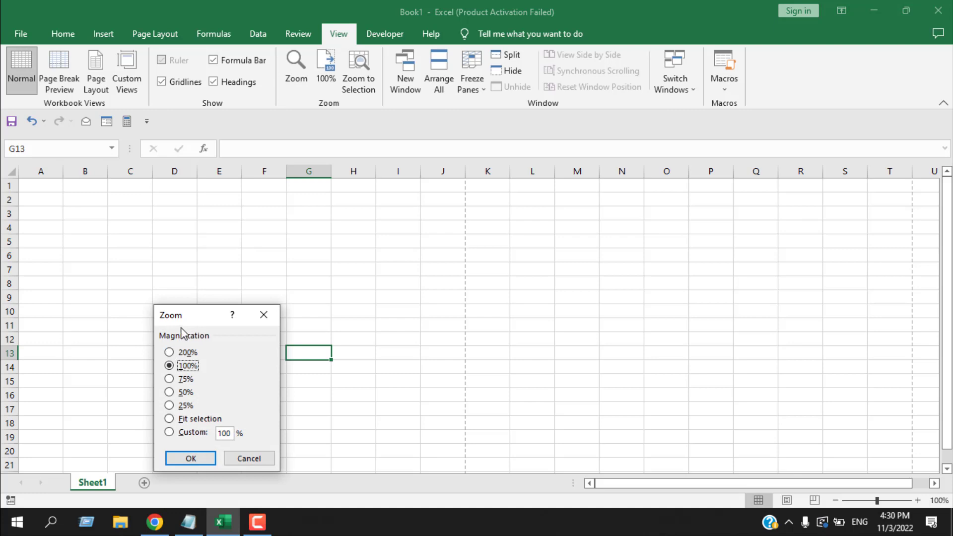
left_click_drag(201, 323, 204, 174)
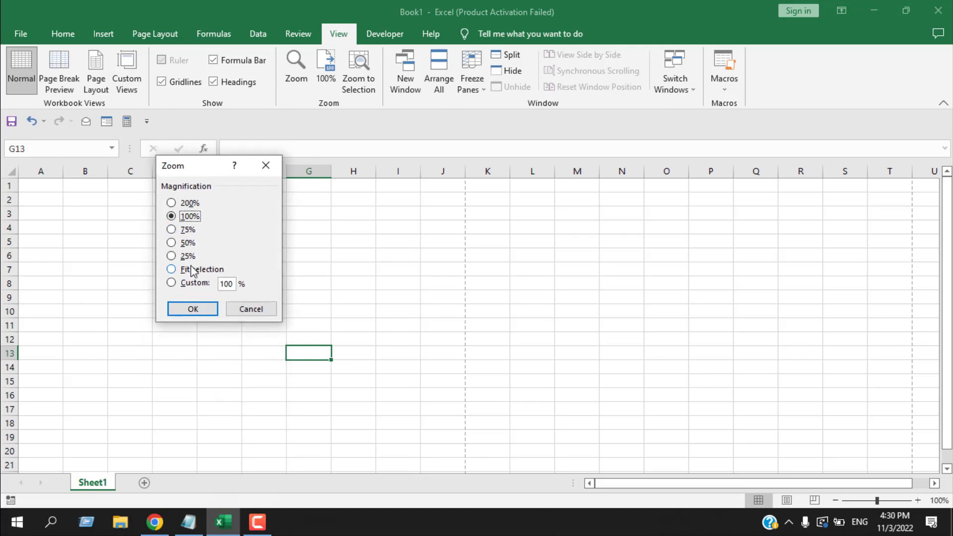
left_click(174, 204)
left_click(193, 309)
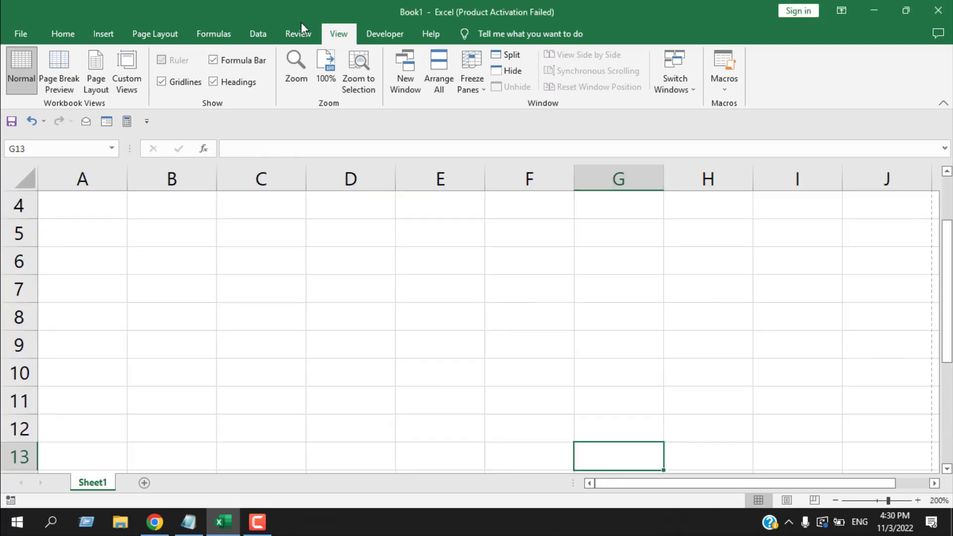
left_click(323, 79)
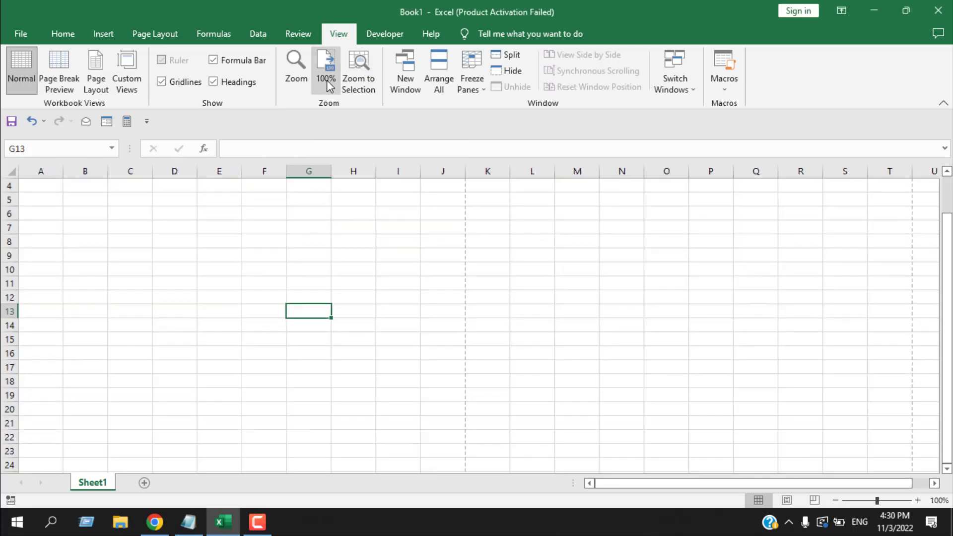
Step the zoom in and out with the status-bar zoom buttons, ending at 110%.
left_click(918, 500)
left_click(918, 500)
left_click(835, 500)
left_click(836, 500)
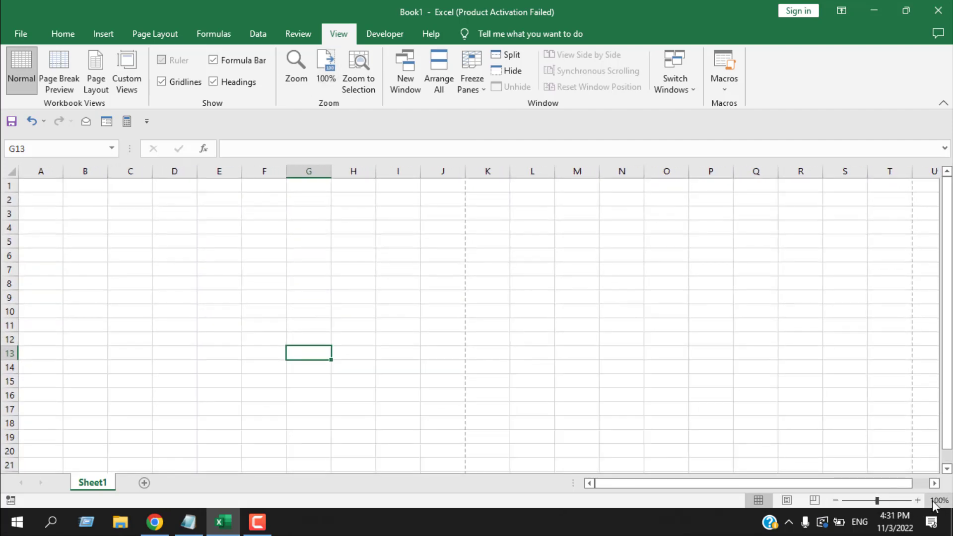
left_click(918, 501)
left_click(918, 500)
left_click(834, 501)
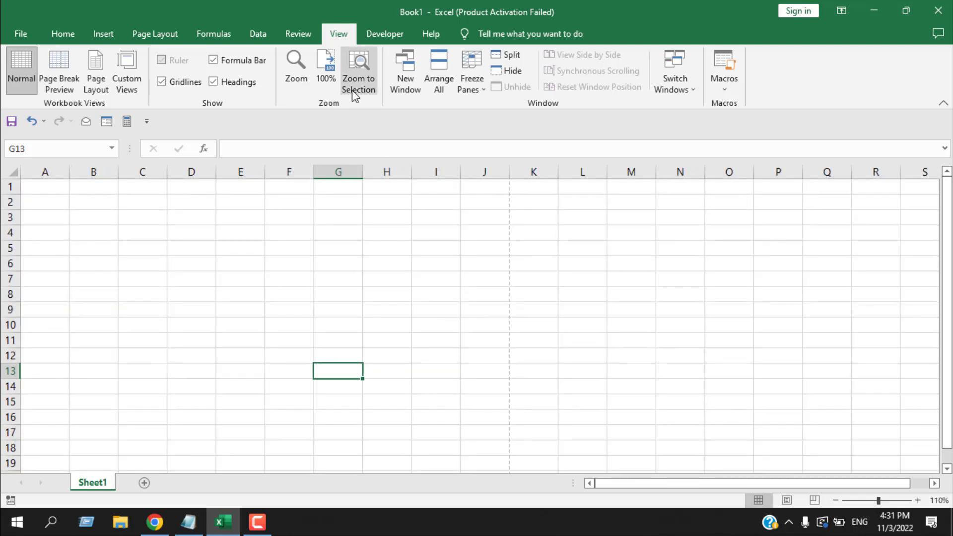
Zoom to selection on cell D3, then return the sheet to 100%.
left_click(193, 214)
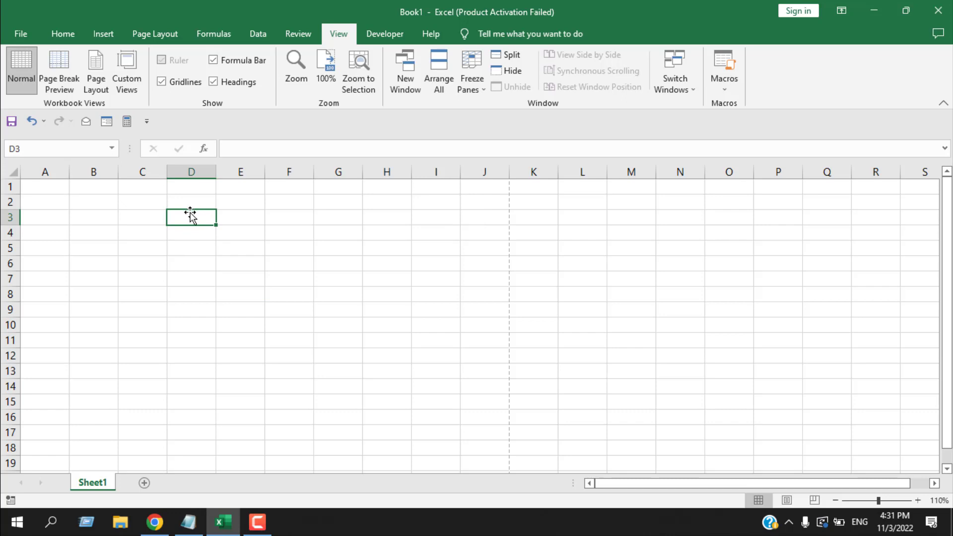
left_click(355, 85)
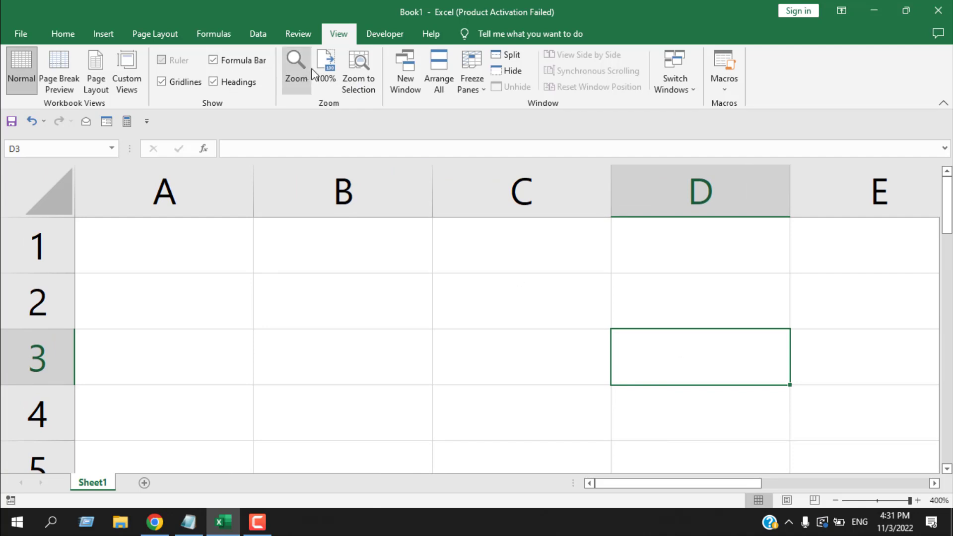
left_click(330, 72)
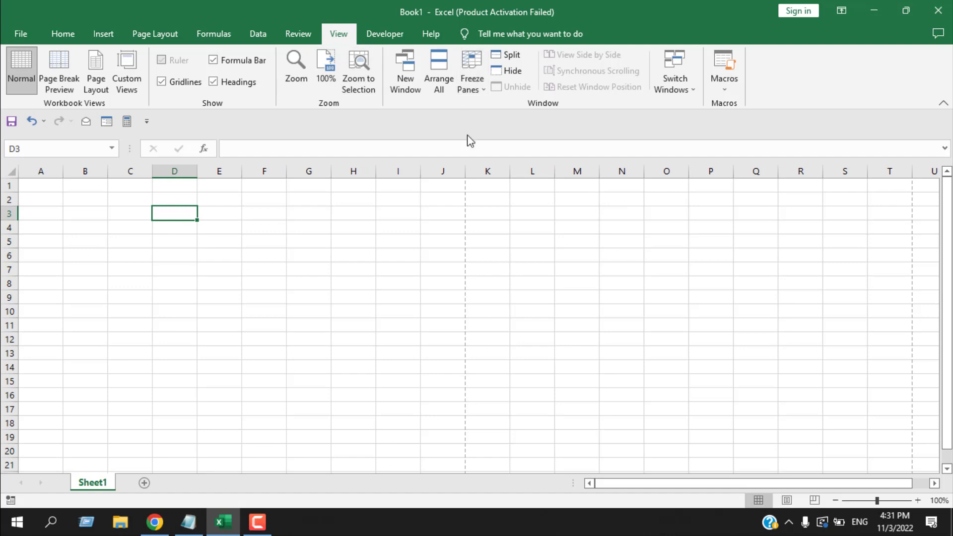
Open window Book1:2 and switch between Book1:1 and Book1:2, ending on Book1:1.
left_click(406, 77)
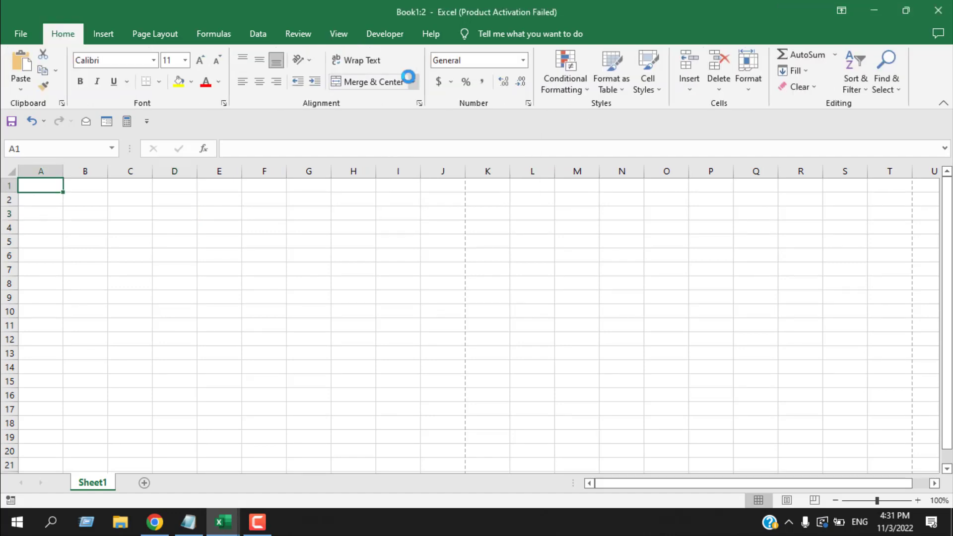
mouse_move(233, 521)
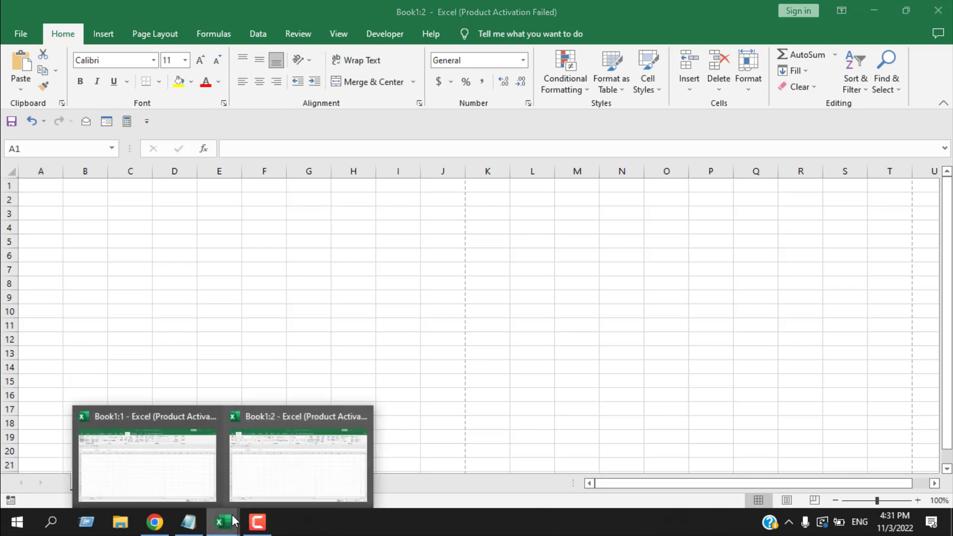
left_click(191, 460)
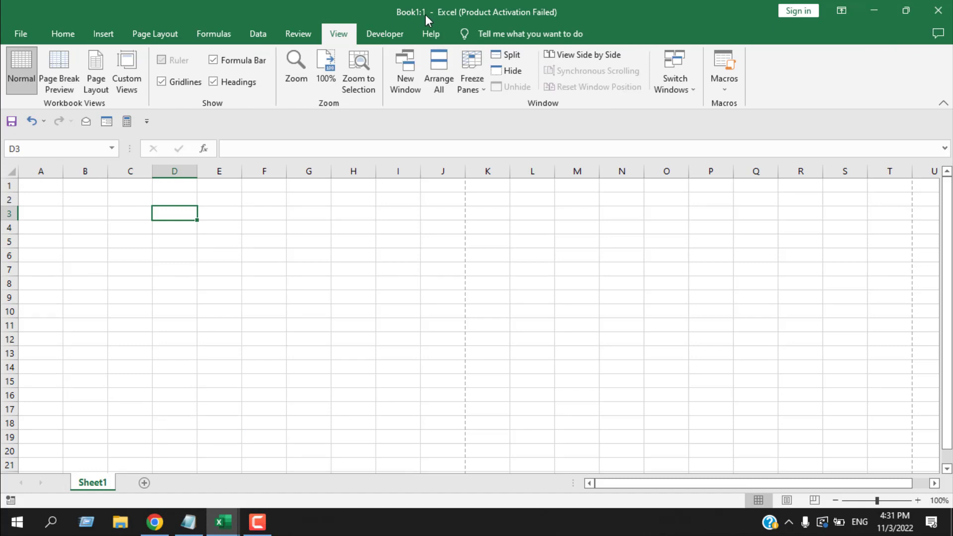
mouse_move(224, 521)
left_click(298, 459)
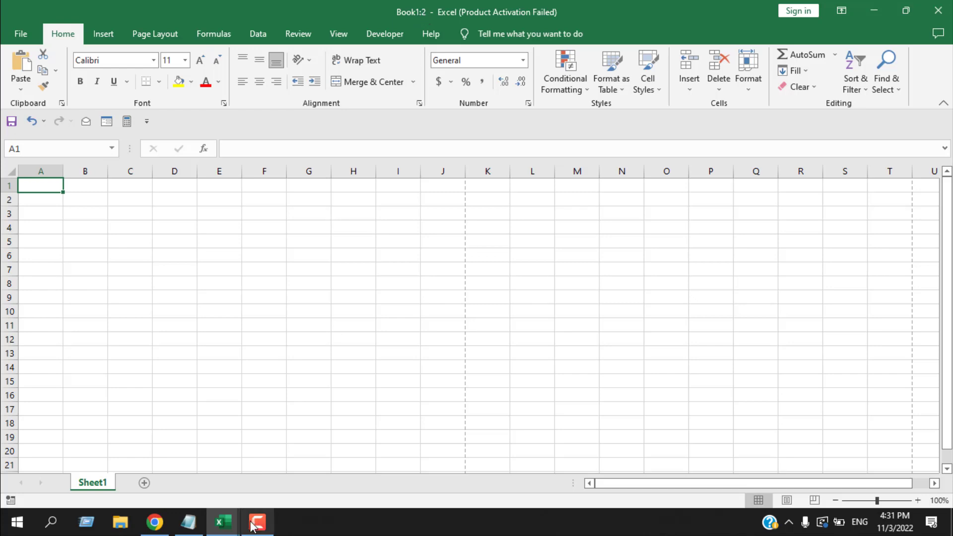
mouse_move(223, 521)
left_click(207, 479)
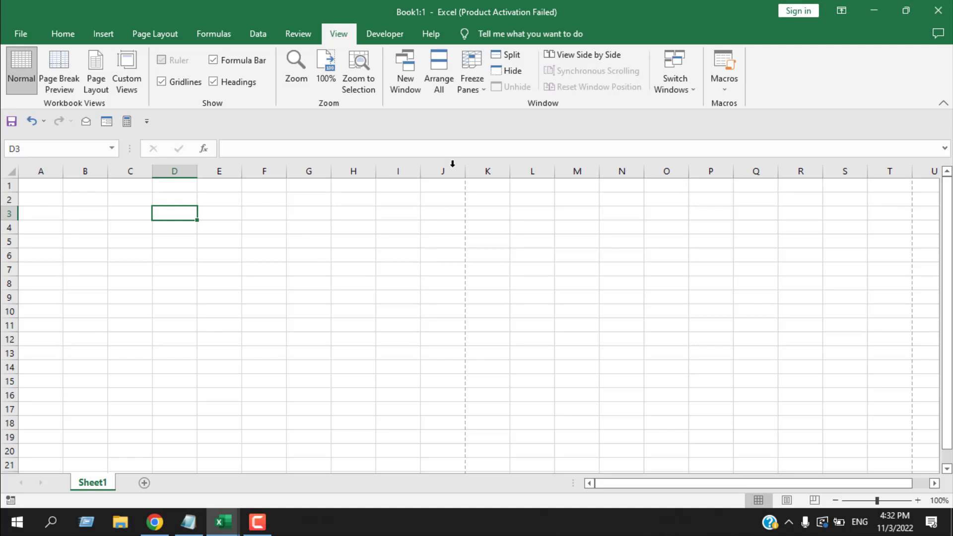
Arrange the Book1:1 and Book1:2 windows vertically, side by side.
left_click(440, 87)
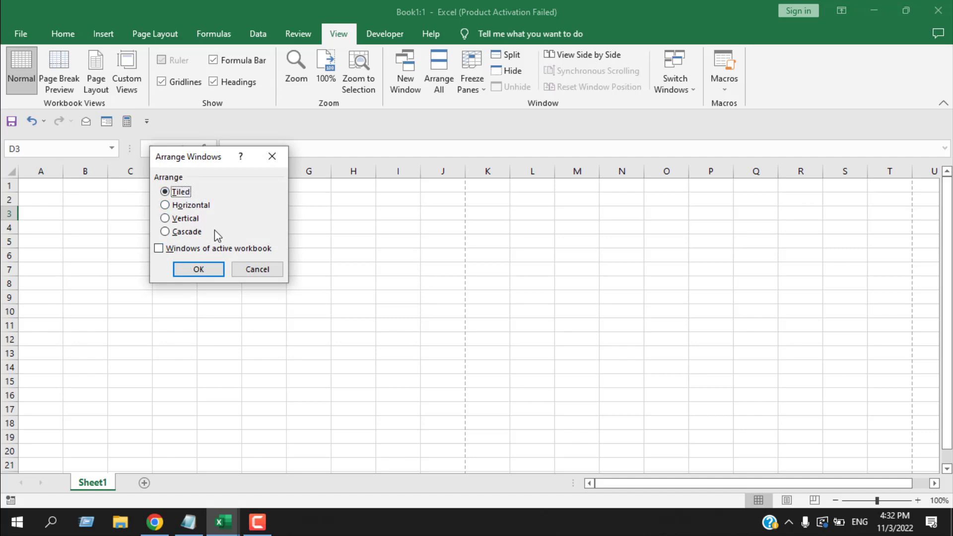
left_click(187, 223)
left_click(215, 274)
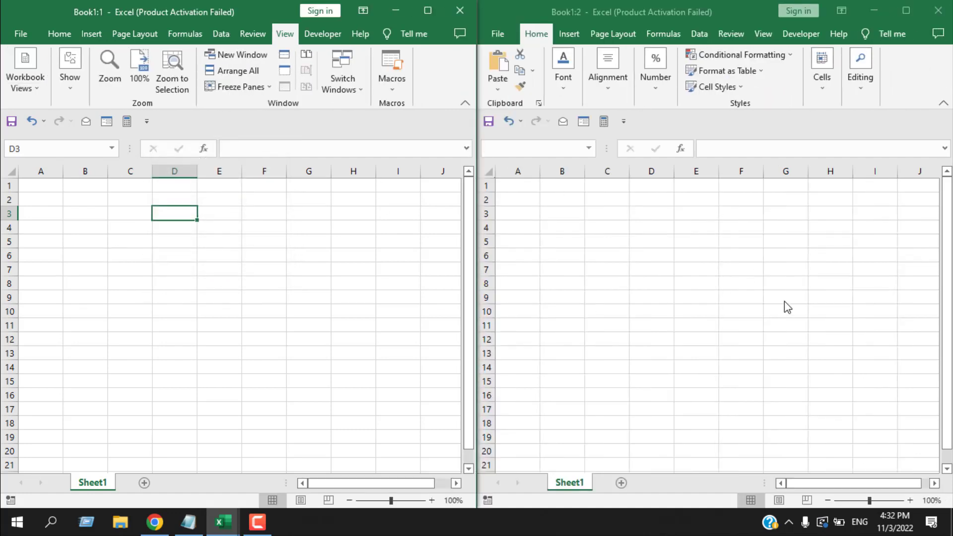
scroll(778, 310, "down", 4)
scroll(778, 310, "up", 4)
Enter 'dfgdfg' in cell A1 of the left window.
left_click(55, 184)
type("dfgdfg")
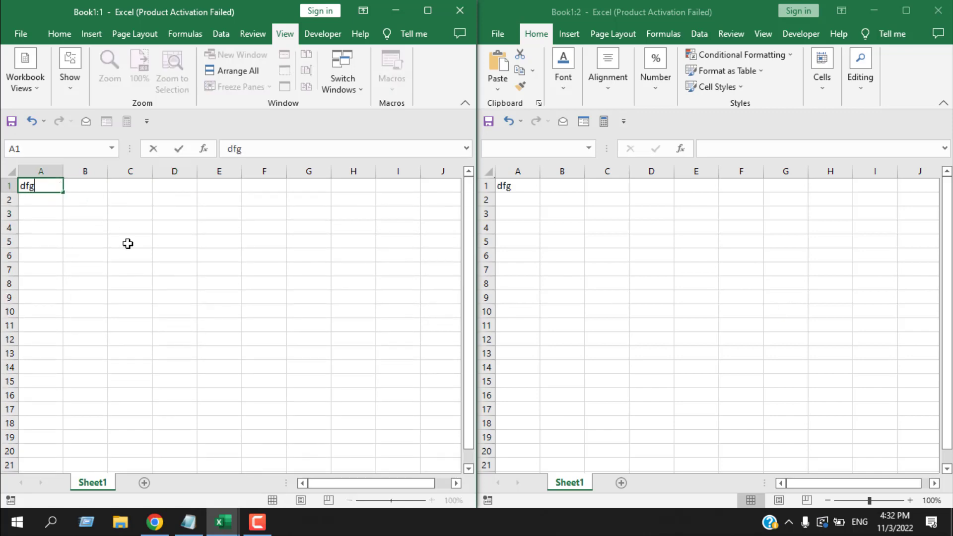
left_click(127, 242)
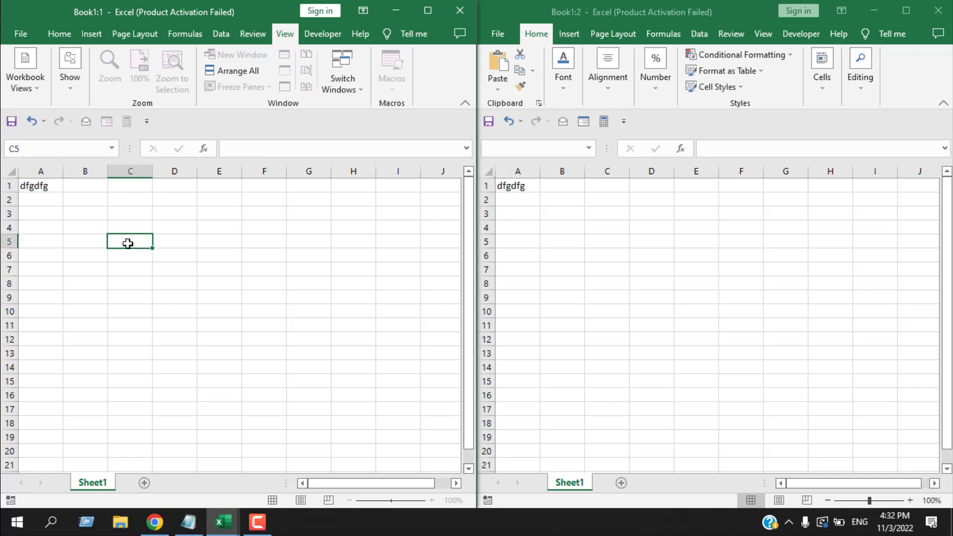
left_click(519, 187)
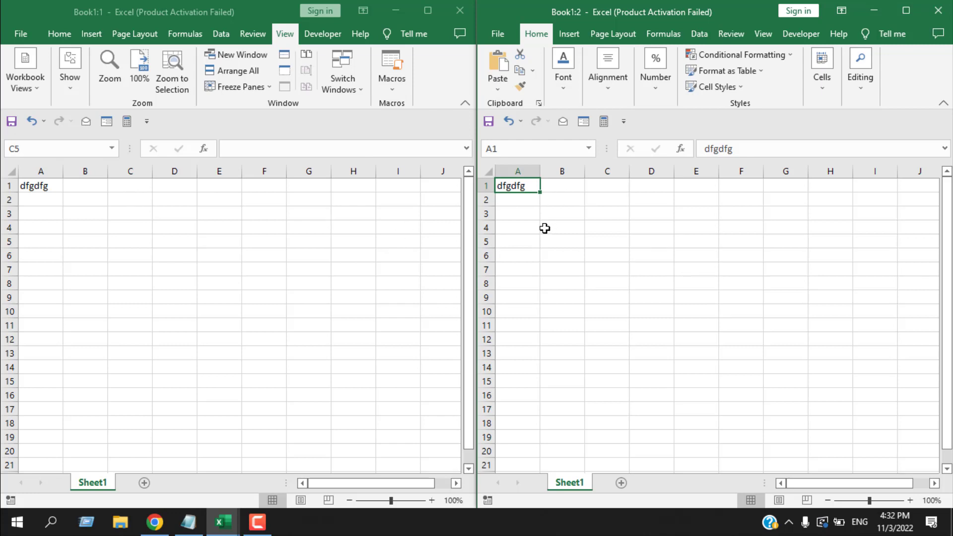
Add a new worksheet, Sheet2, and enter 'dfgdffg' in its cell A1.
left_click(147, 490)
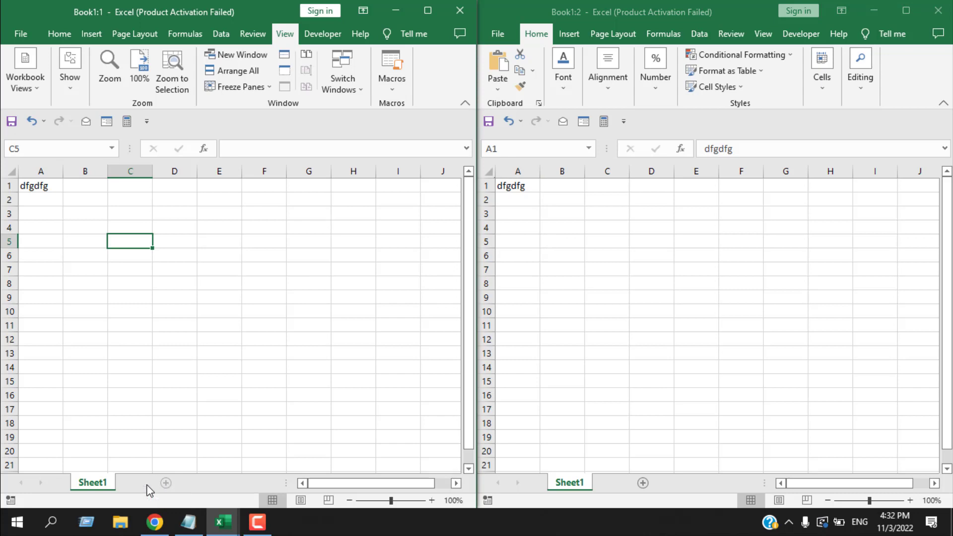
left_click(147, 490)
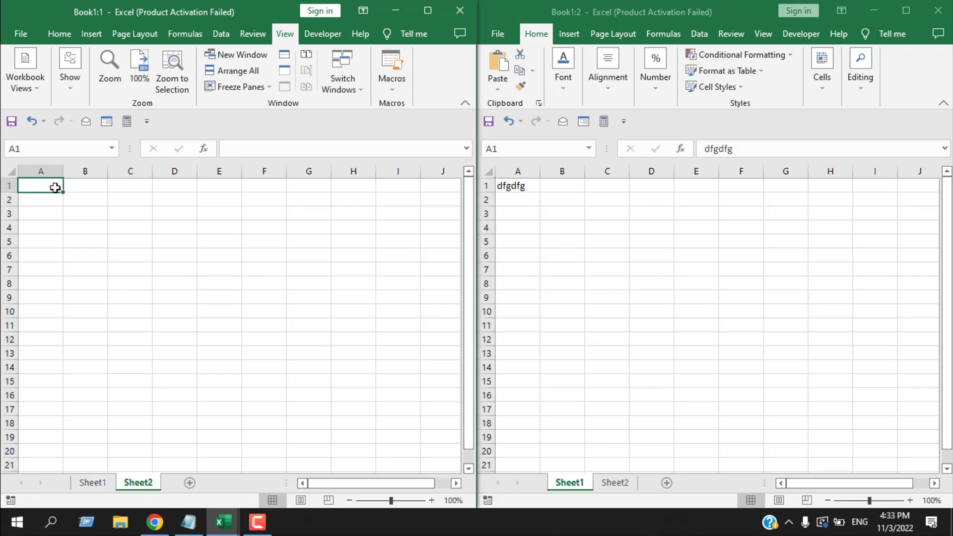
type("dfgdffg")
left_click(147, 266)
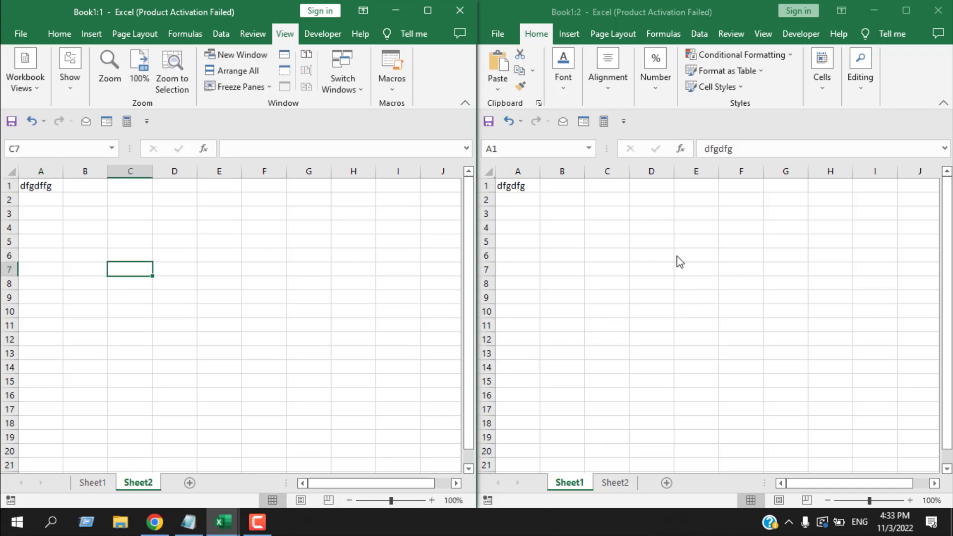
Append 'dfg' to A1 in the right window, enter text in C7, and return to Sheet1.
left_click(640, 220)
key("F2")
type("dfg")
left_click(598, 268)
left_click(119, 272)
type("dfgdfgdfg")
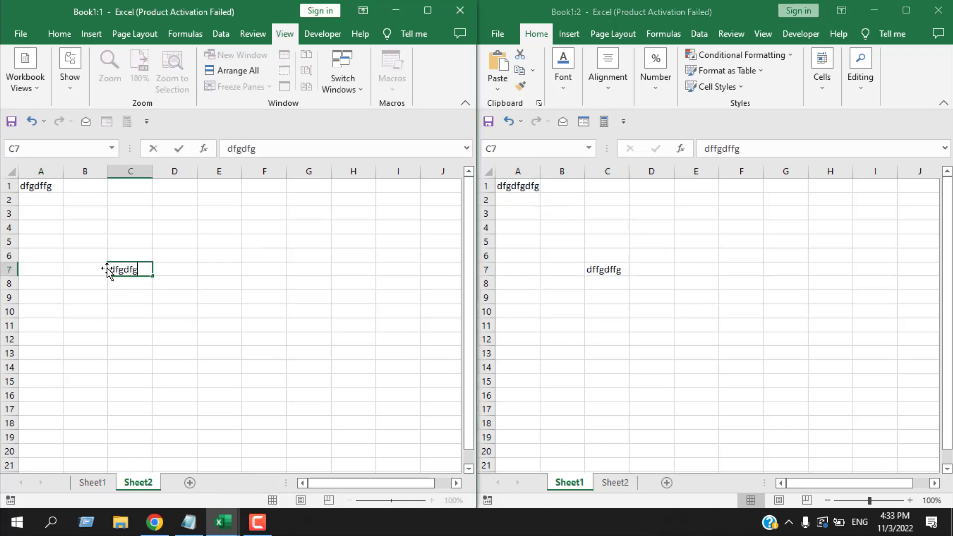
left_click(95, 485)
left_click(139, 486)
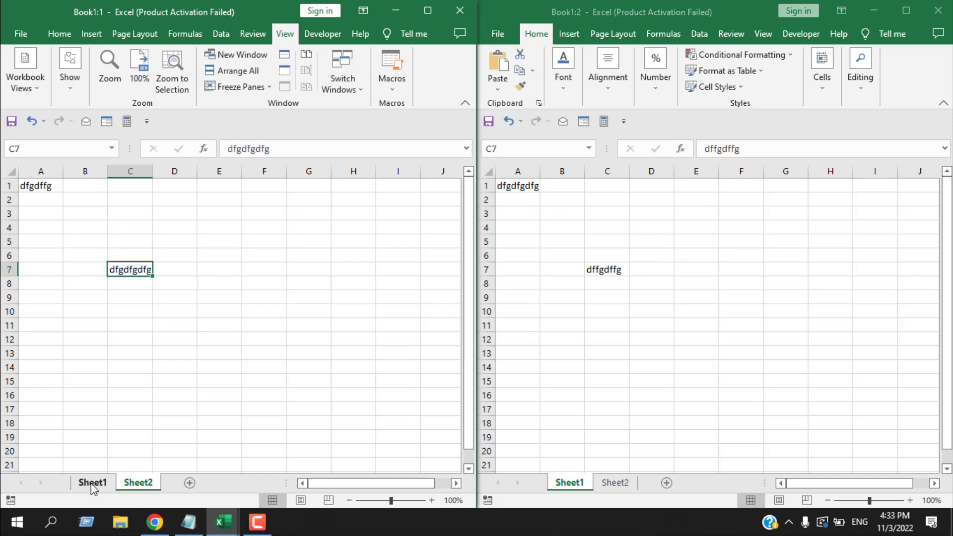
left_click(93, 486)
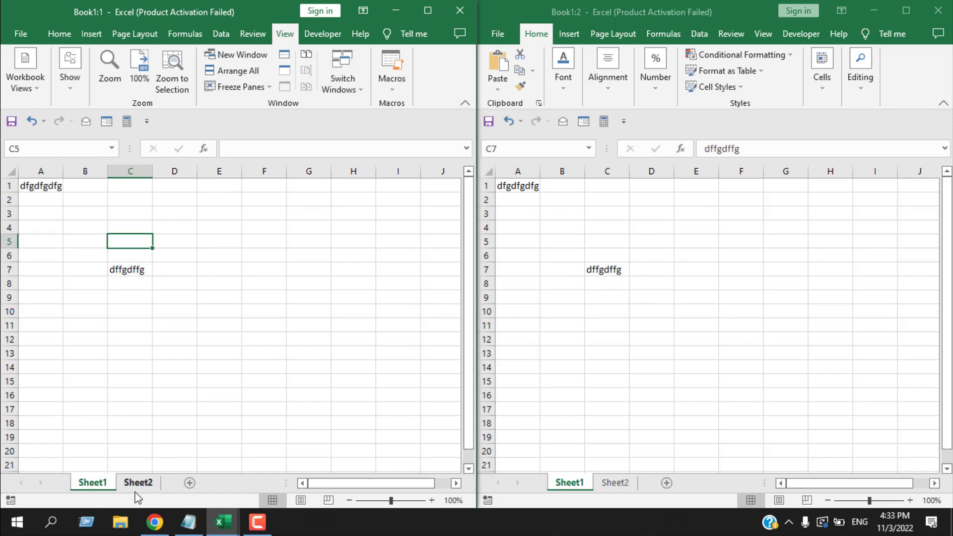
Close the Book1:2 window, maximize Book1, and freeze the top row.
left_click(939, 12)
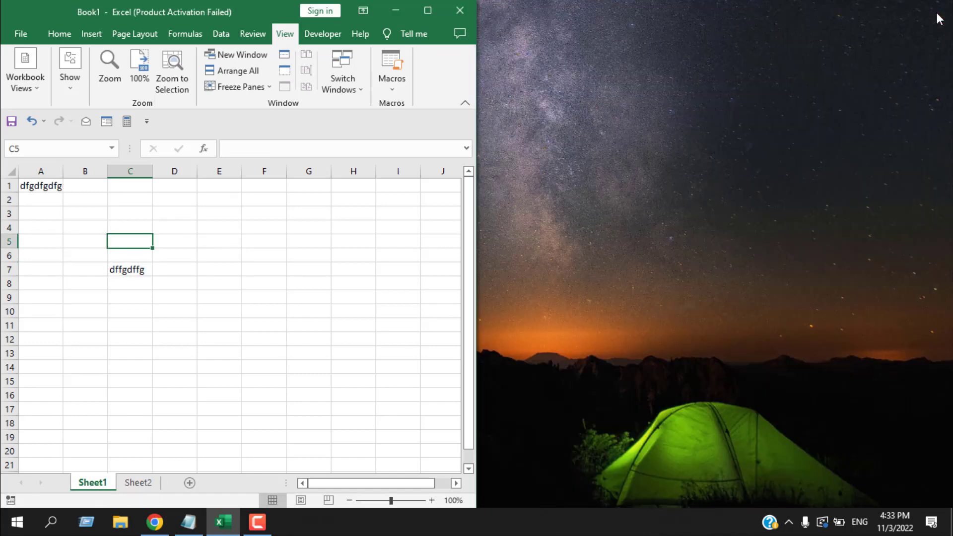
left_click(428, 10)
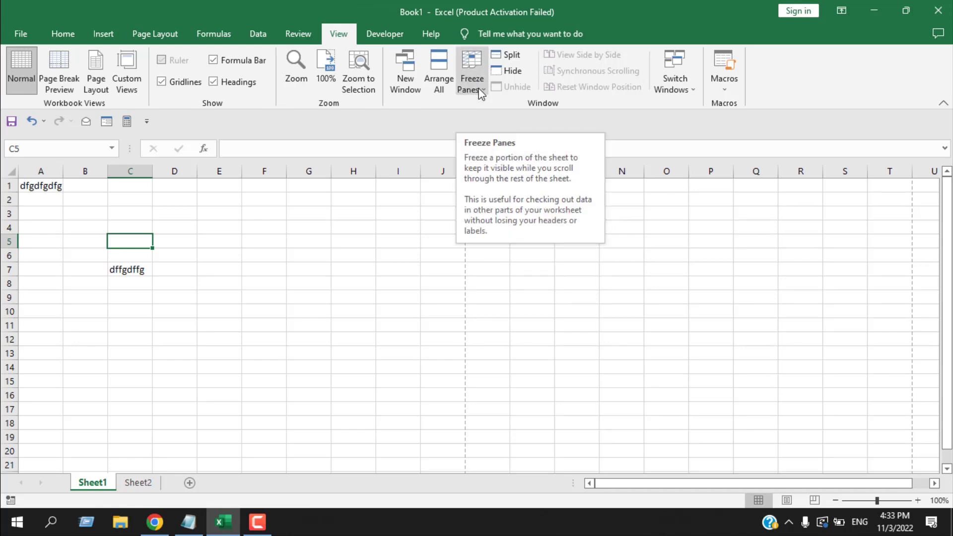
left_click(481, 94)
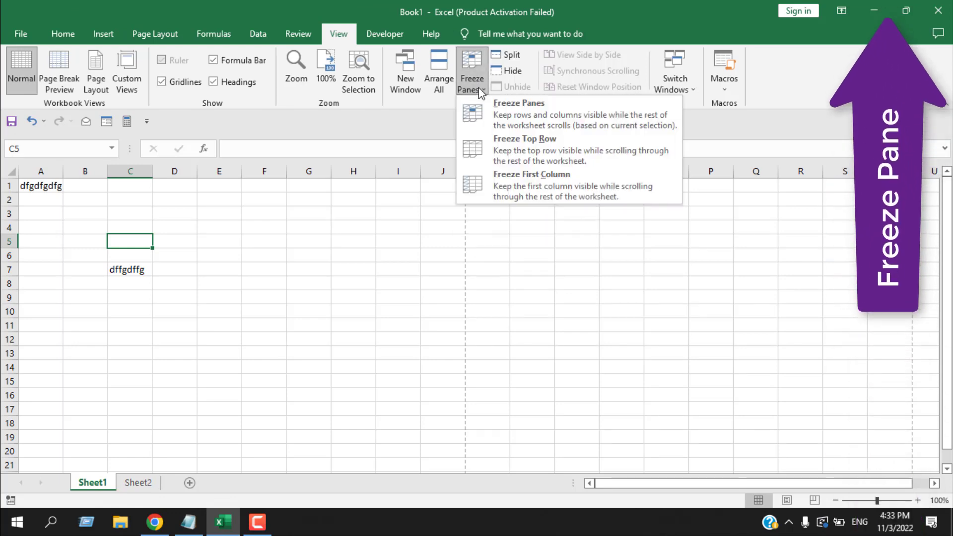
left_click(222, 191)
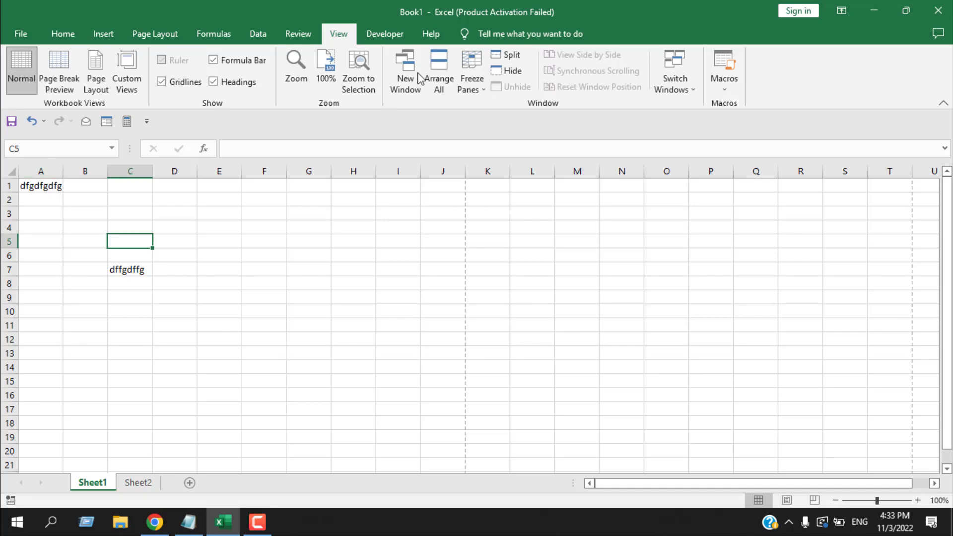
left_click(470, 80)
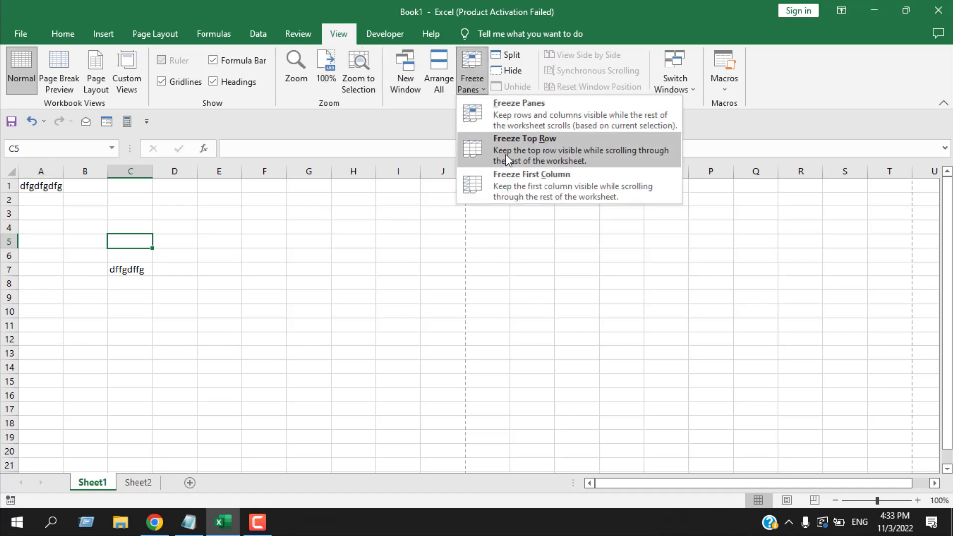
left_click(560, 154)
scroll(390, 232, "down", 8)
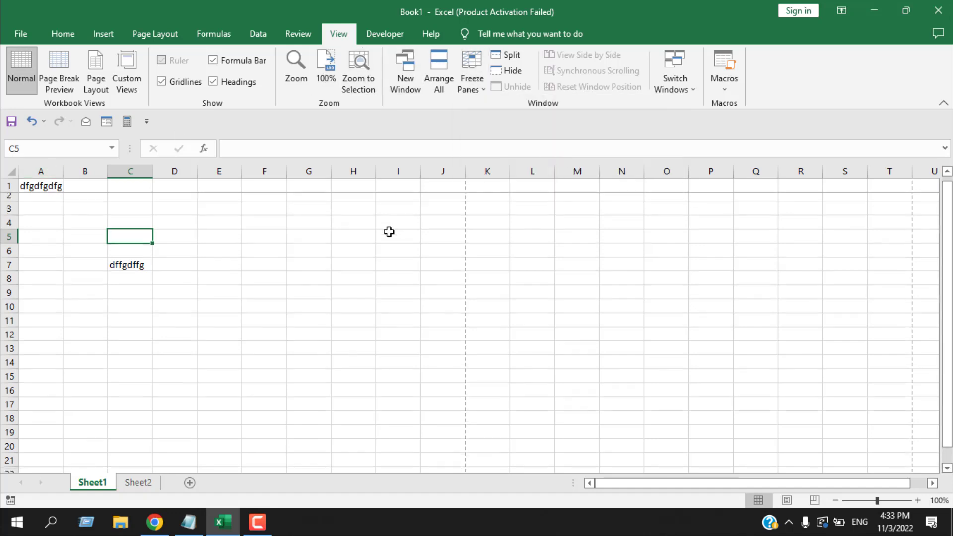
scroll(389, 232, "up", 8)
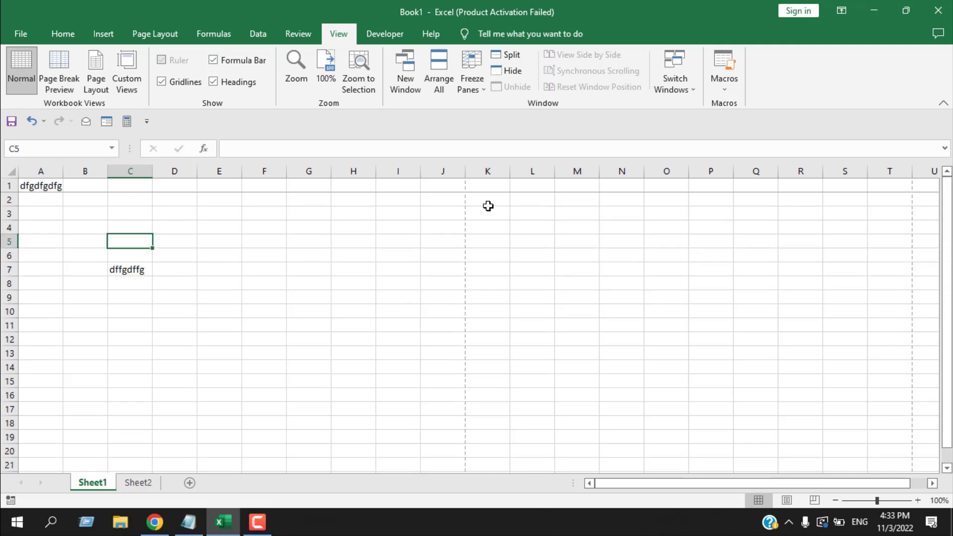
scroll(383, 210, "down", 20)
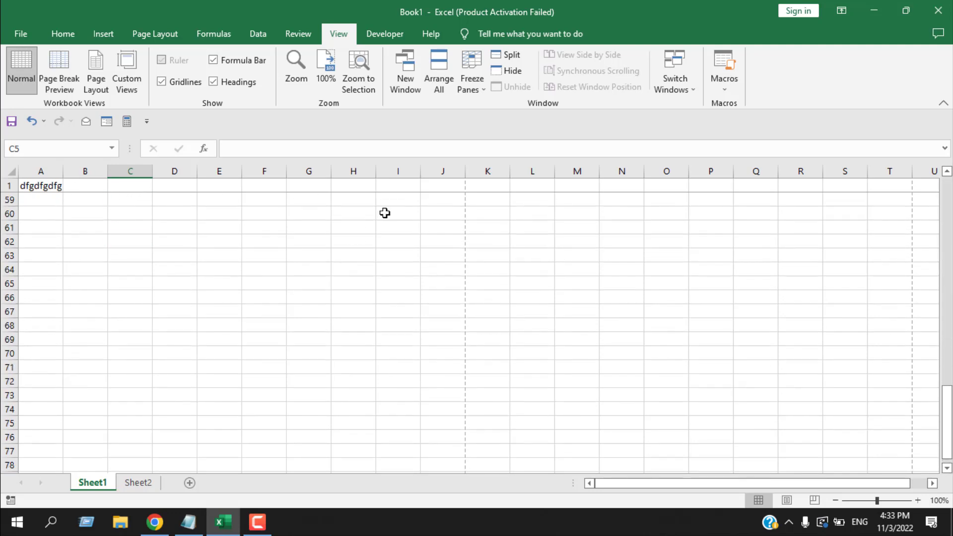
scroll(386, 213, "up", 20)
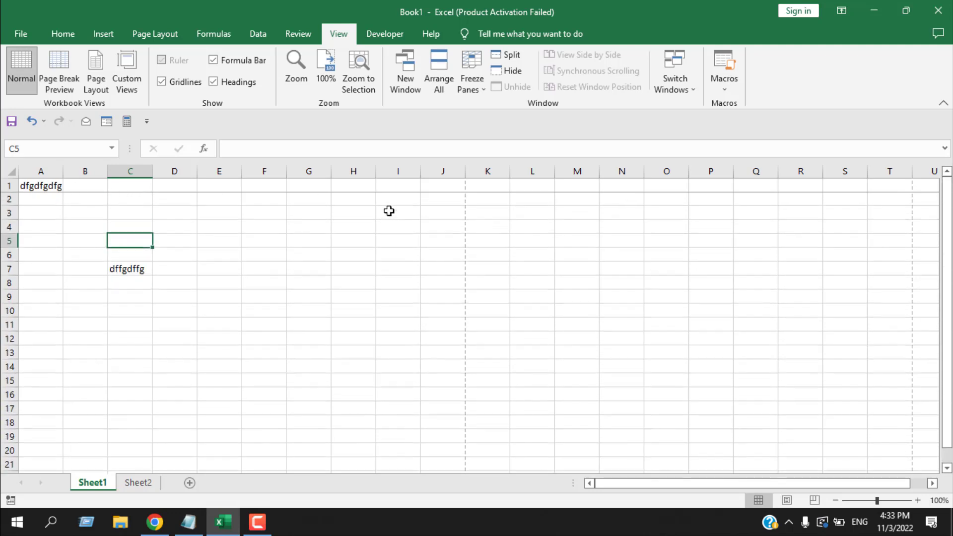
Freeze the first column, then unfreeze all panes and select C3.
left_click(461, 74)
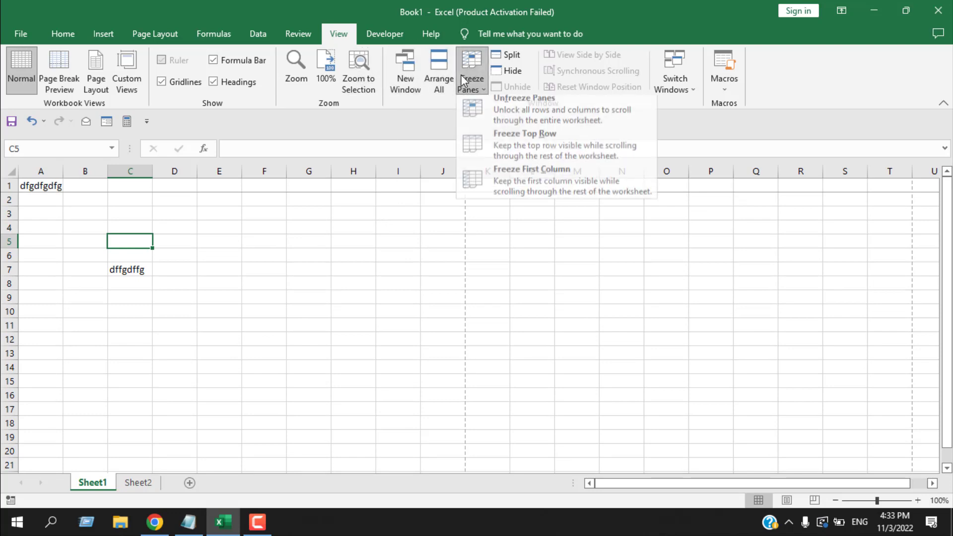
left_click(537, 184)
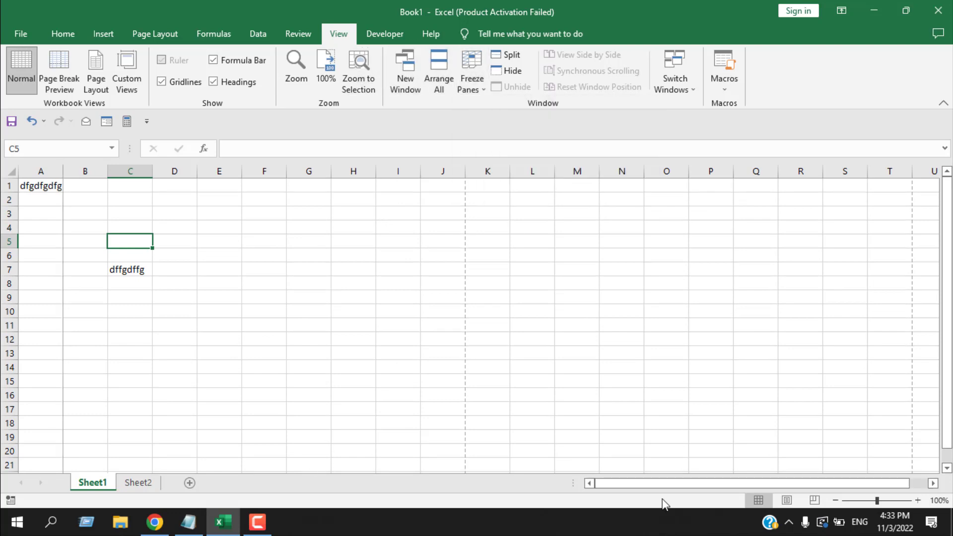
mouse_move(639, 486)
left_mouse_down()
mouse_move(806, 478)
mouse_move(598, 487)
mouse_move(647, 488)
left_mouse_up()
left_click(465, 82)
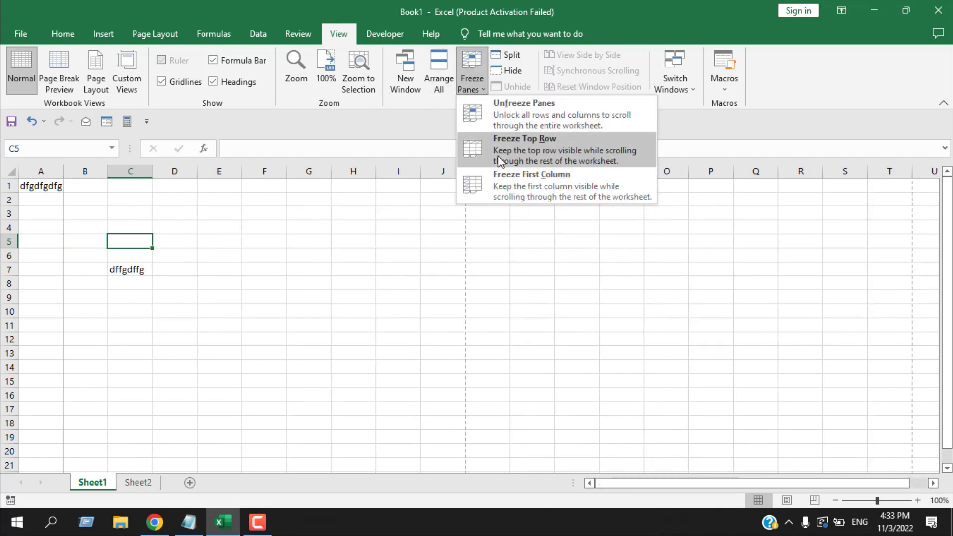
left_click(511, 121)
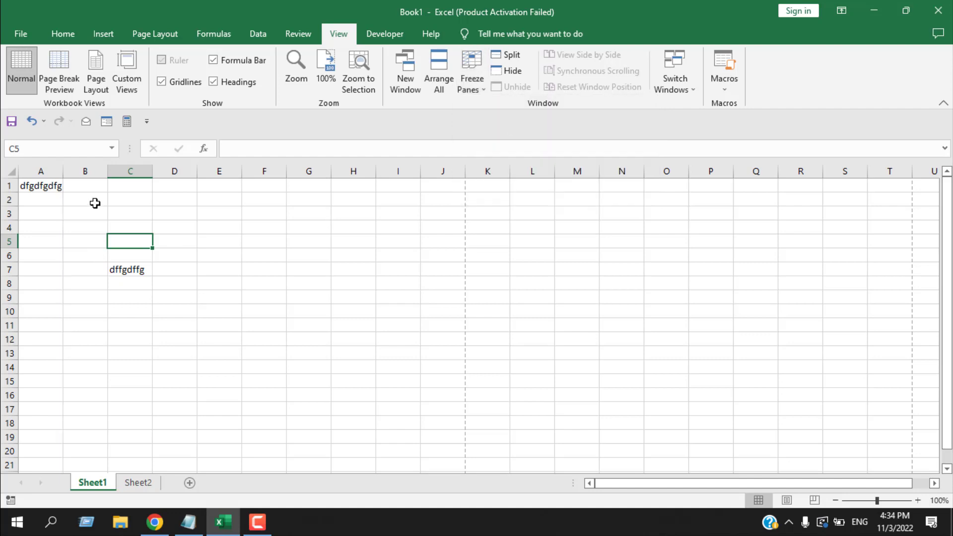
left_click(118, 214)
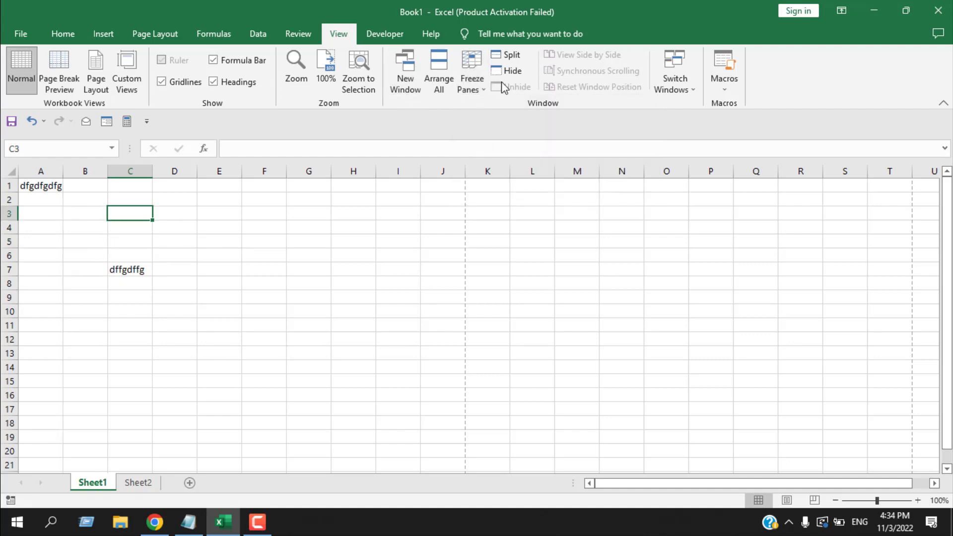
left_click(473, 83)
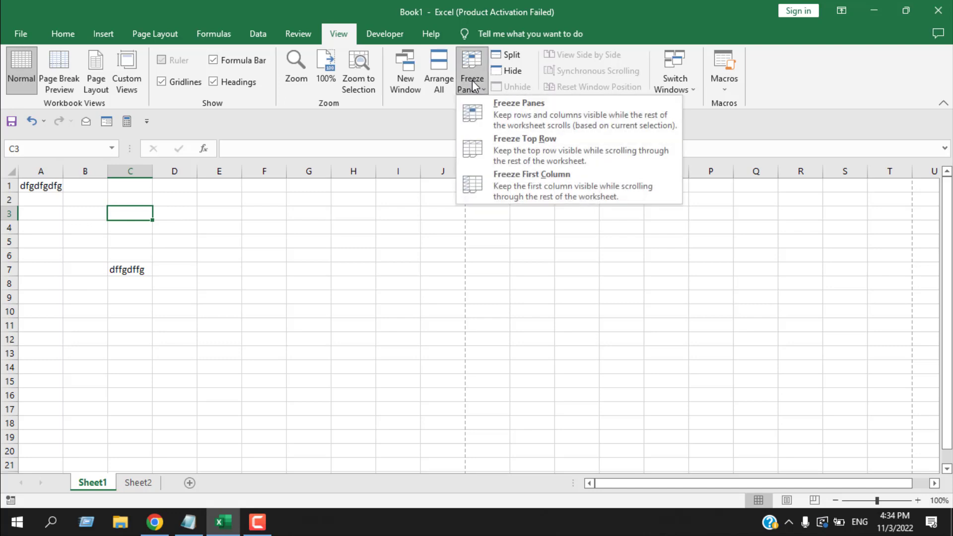
left_click(514, 119)
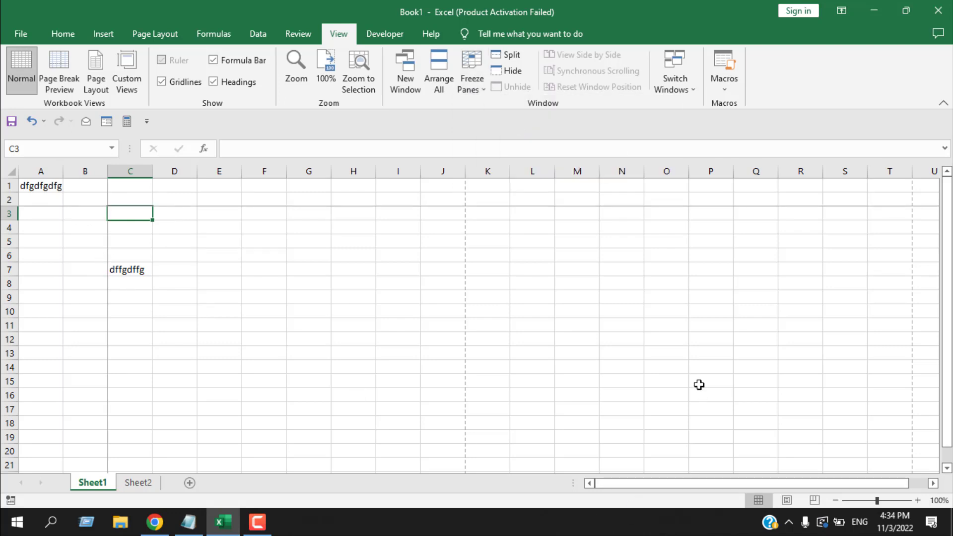
scroll(283, 285, "down", 4)
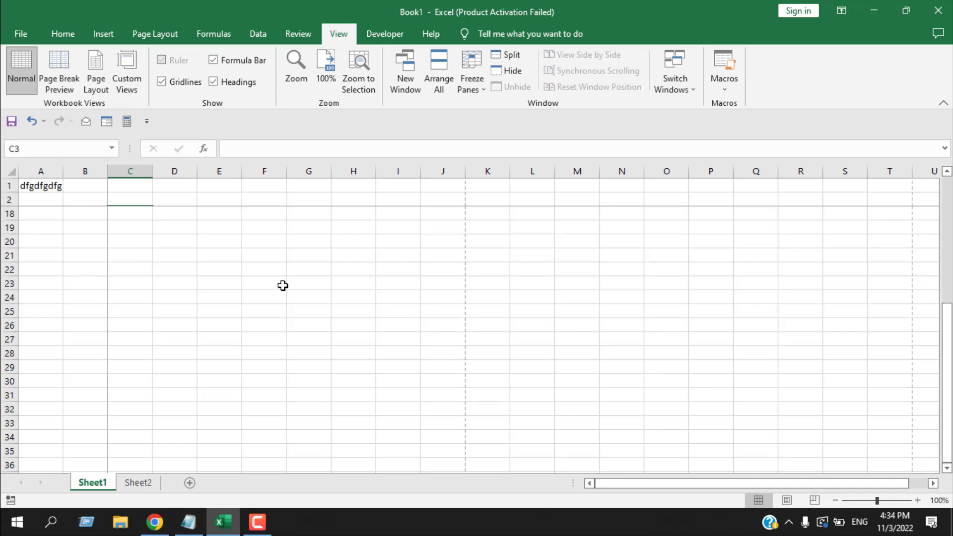
scroll(358, 330, "up", 4)
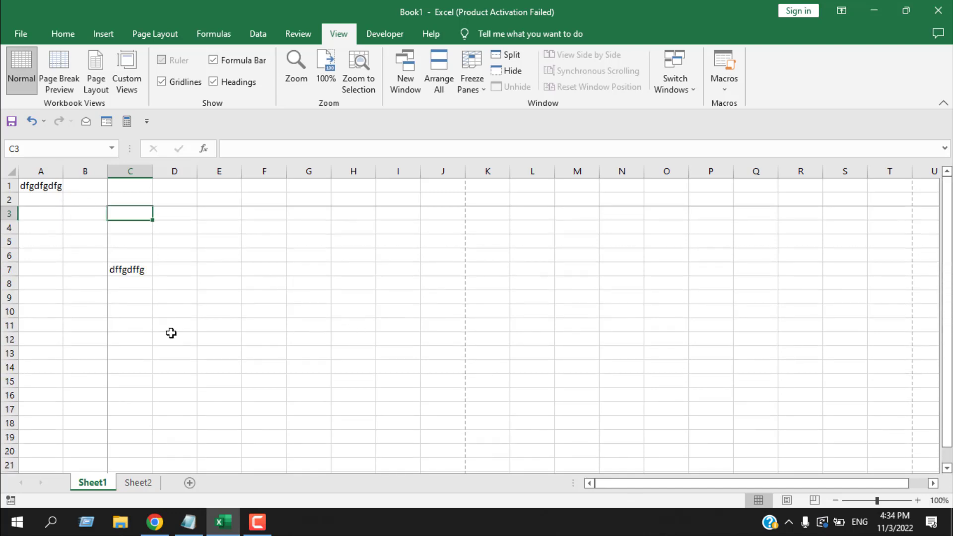
left_click_drag(722, 482, 686, 472)
left_click(6, 185)
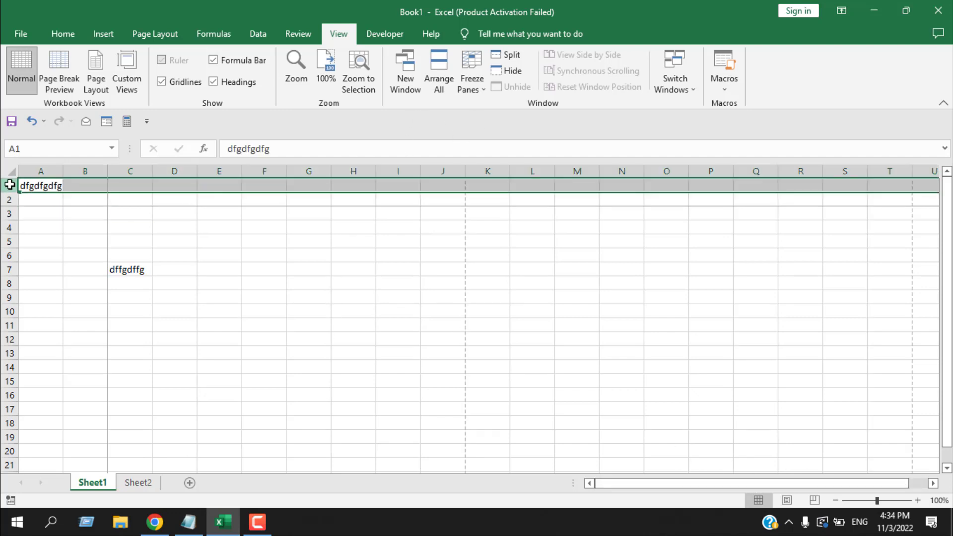
left_click(32, 169)
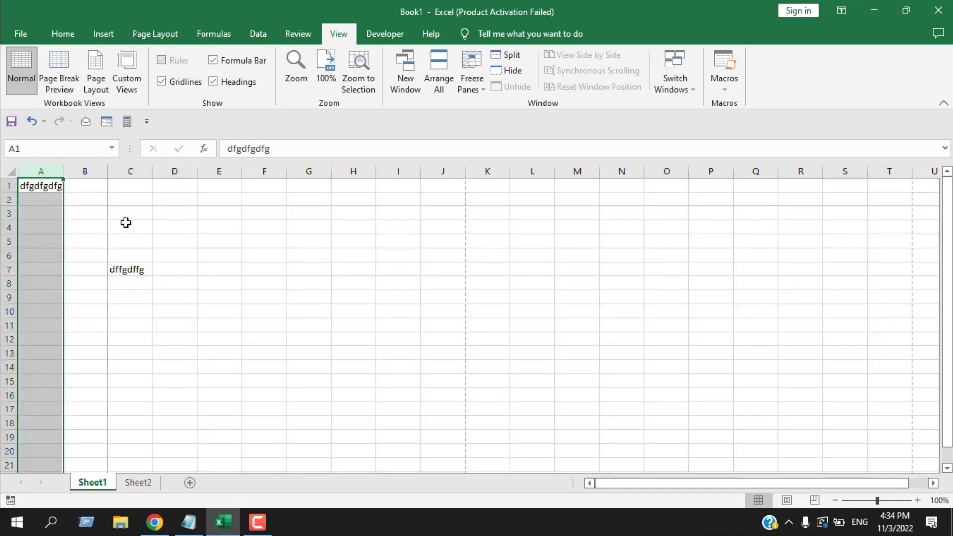
left_click(246, 290)
left_click(159, 256)
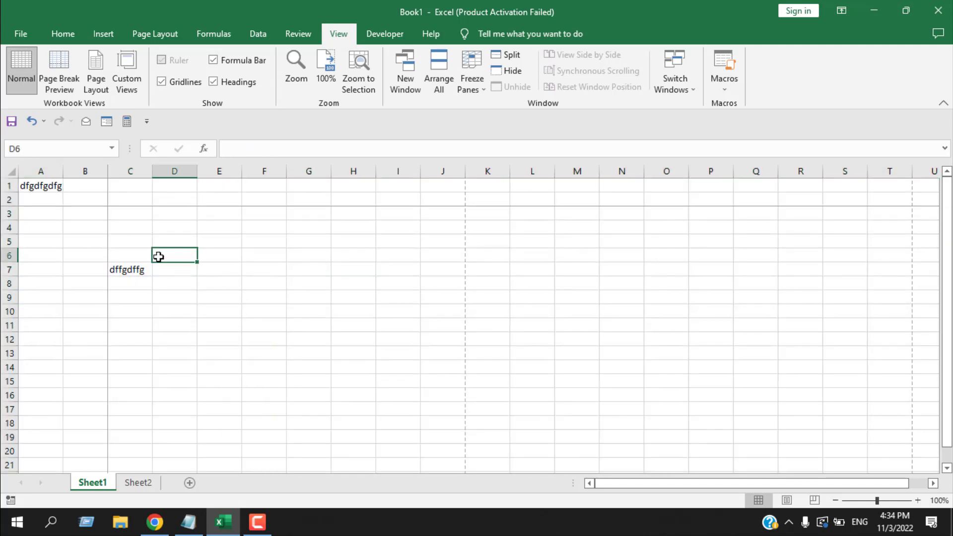
left_click(471, 74)
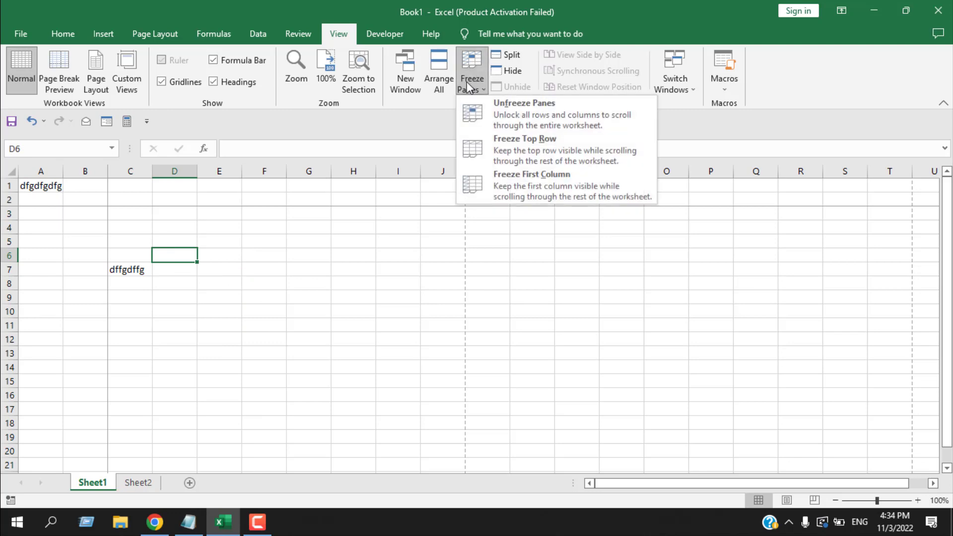
left_click(519, 123)
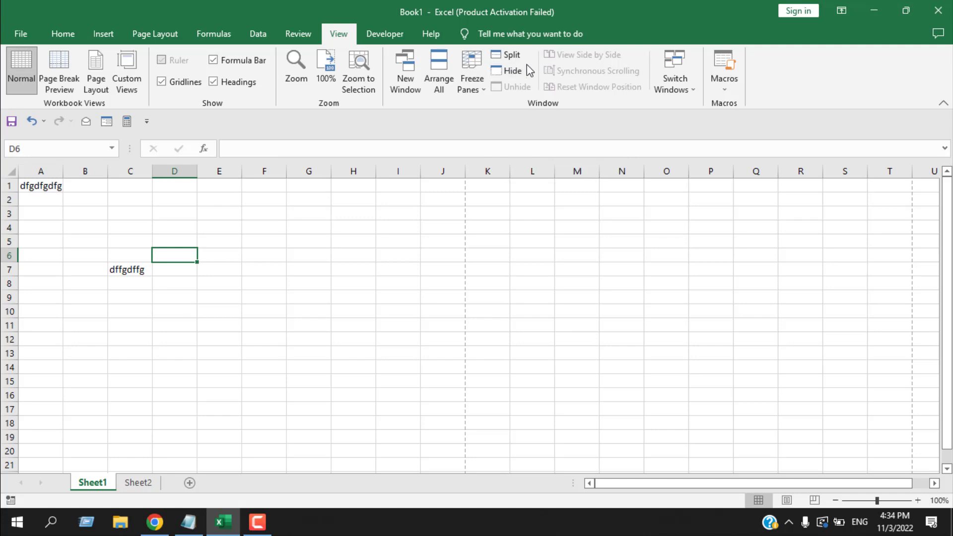
left_click(352, 256)
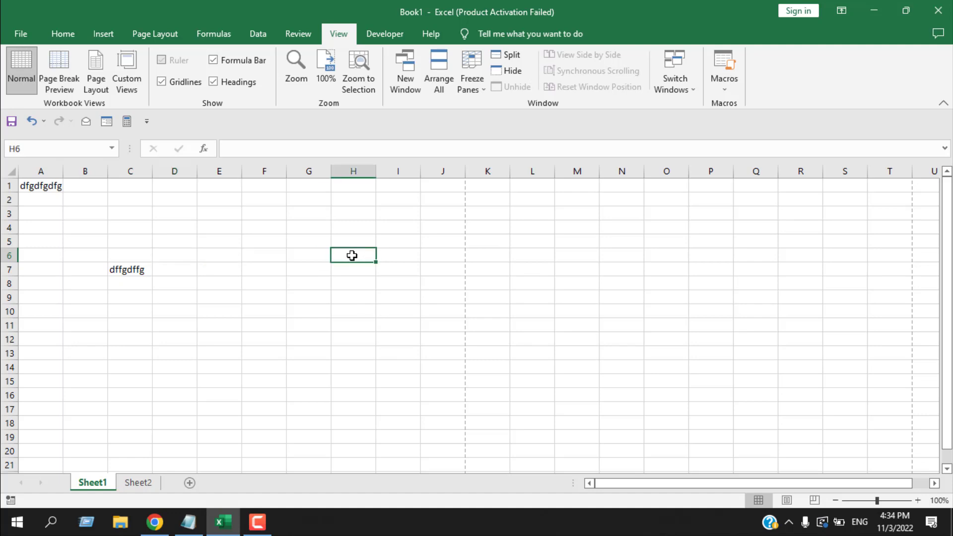
Split the sheet into four panes at H6 and scroll the panes.
left_click(505, 56)
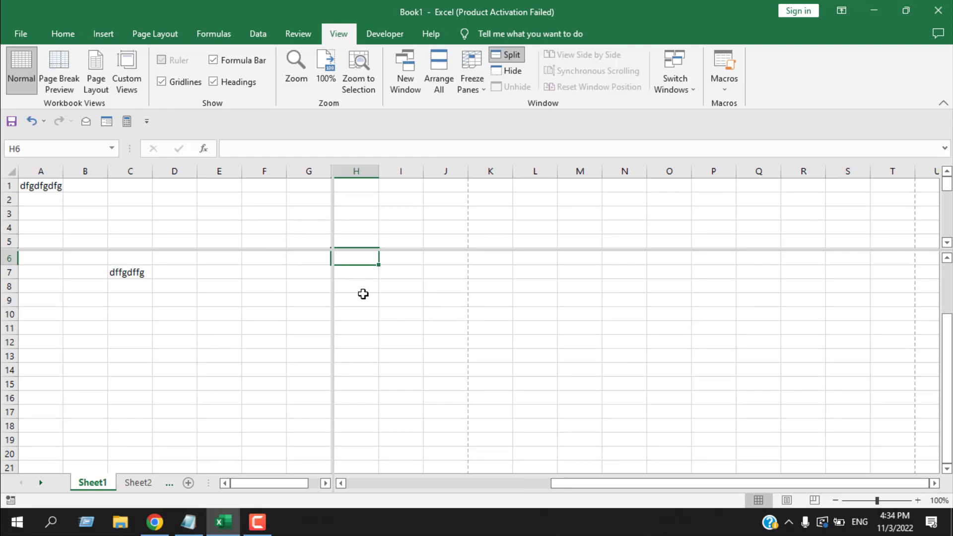
left_click_drag(681, 483, 620, 437)
mouse_move(949, 193)
left_mouse_down()
mouse_move(949, 208)
mouse_move(949, 184)
left_mouse_up()
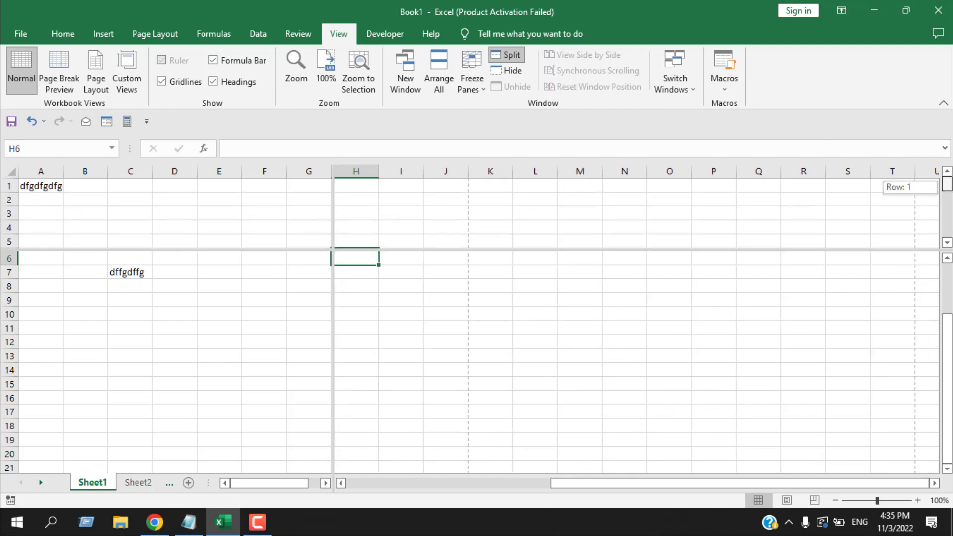
left_click_drag(635, 483, 351, 457)
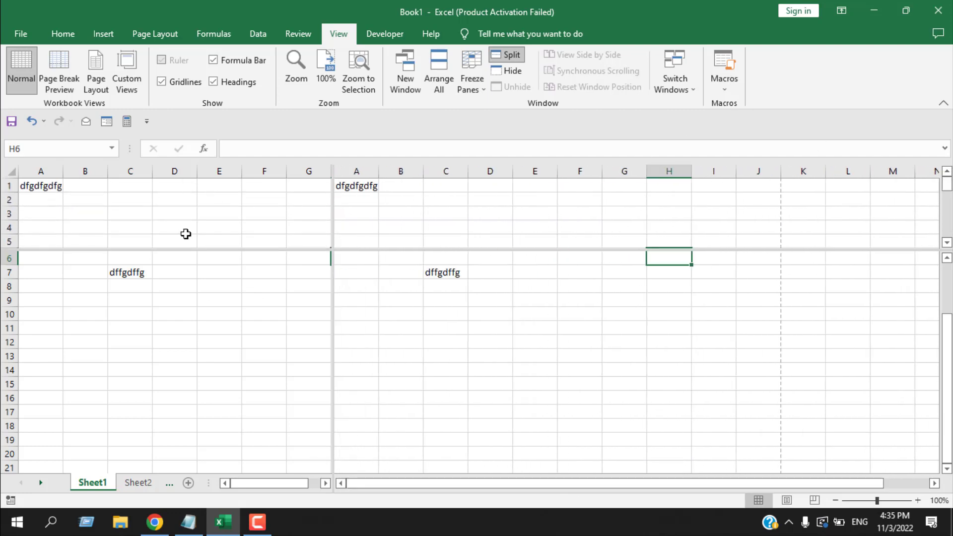
left_click_drag(471, 484, 410, 481)
Fill C7's text down through C13, then select cell AA7.
left_click(141, 274)
left_click_drag(154, 280, 151, 360)
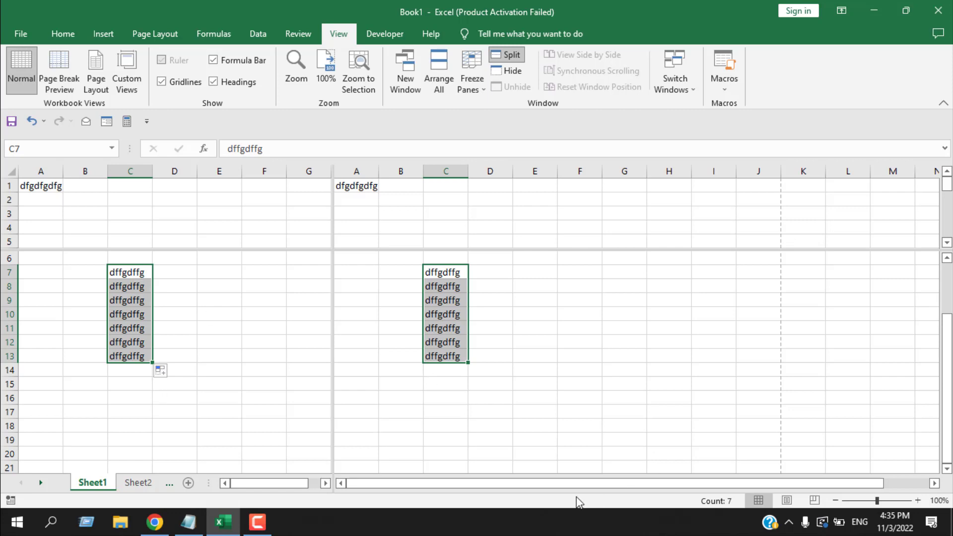
left_click_drag(576, 484, 596, 486)
left_click_drag(934, 483, 934, 483)
left_click(800, 259)
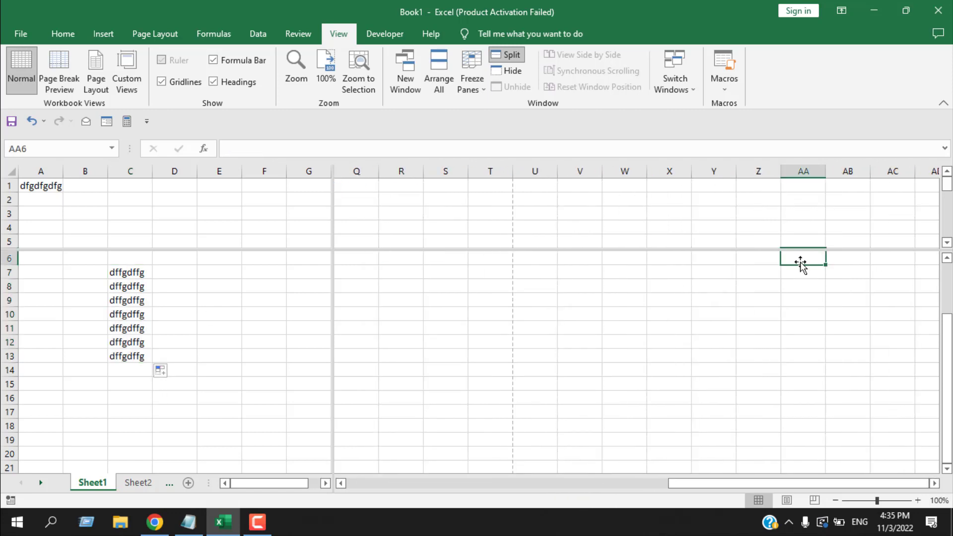
left_click(801, 274)
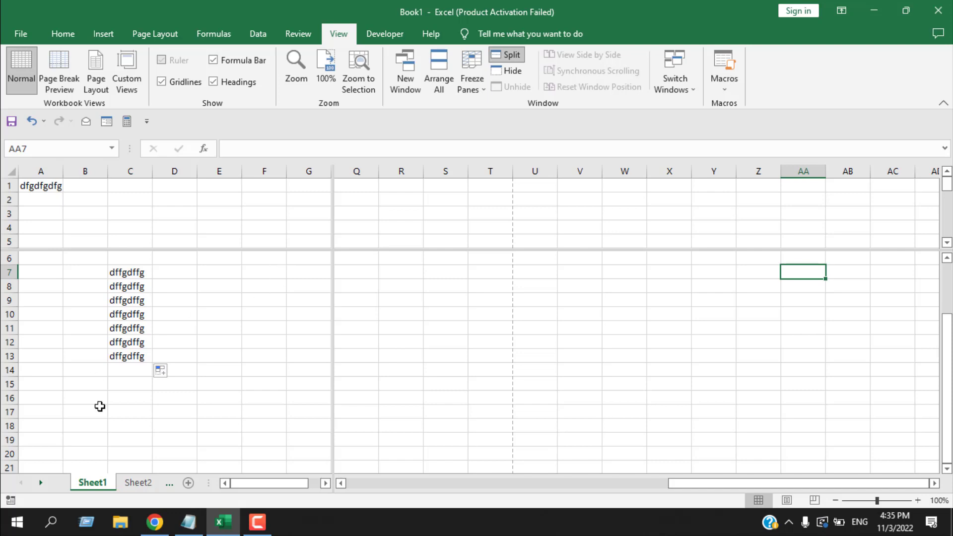
Enter 'sdfsdfbsd' in AA7 and 'asdfsdf' in AA8.
type("sdfsdfbsd")
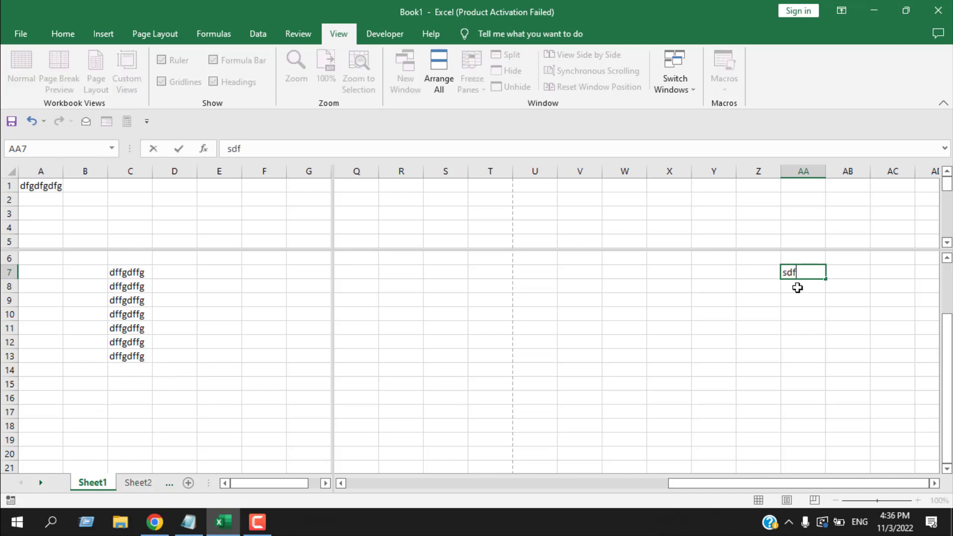
key("Return")
type("asdfsdf")
key("Return")
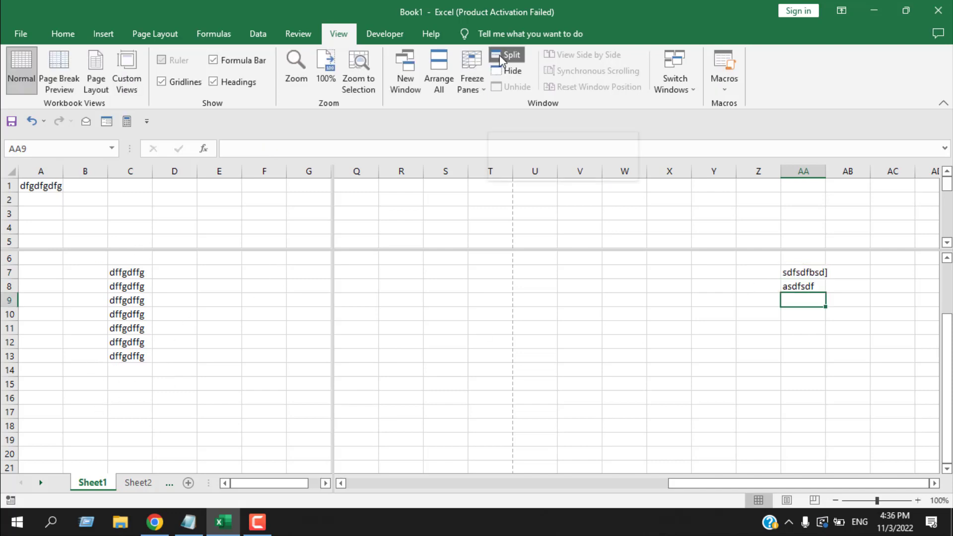
Turn off the split, hide the Book1 window, then unhide Book1.
left_click(502, 54)
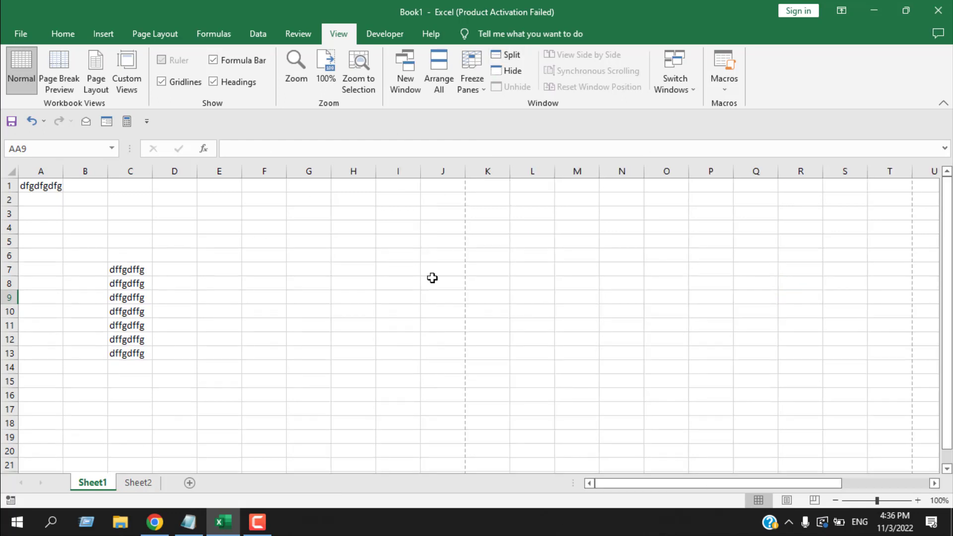
left_click(519, 75)
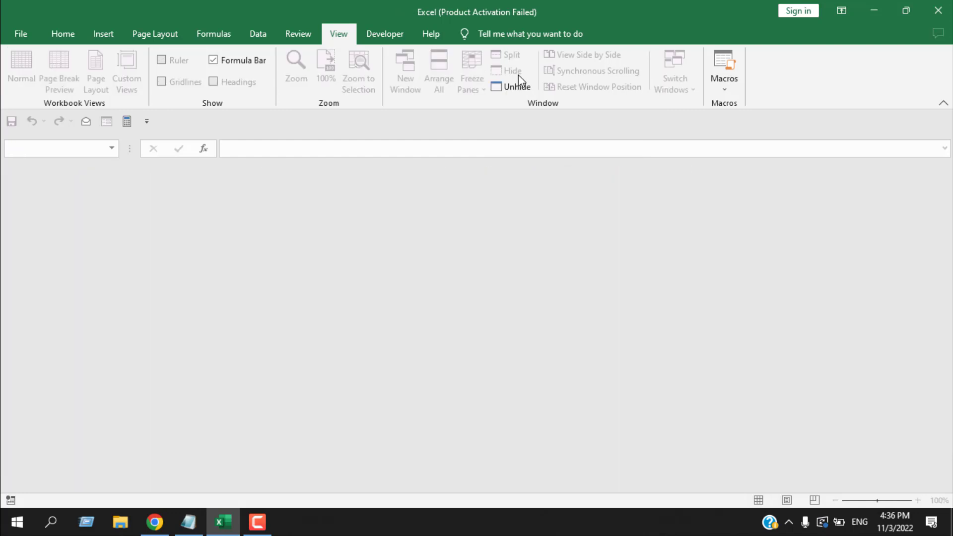
left_click(513, 92)
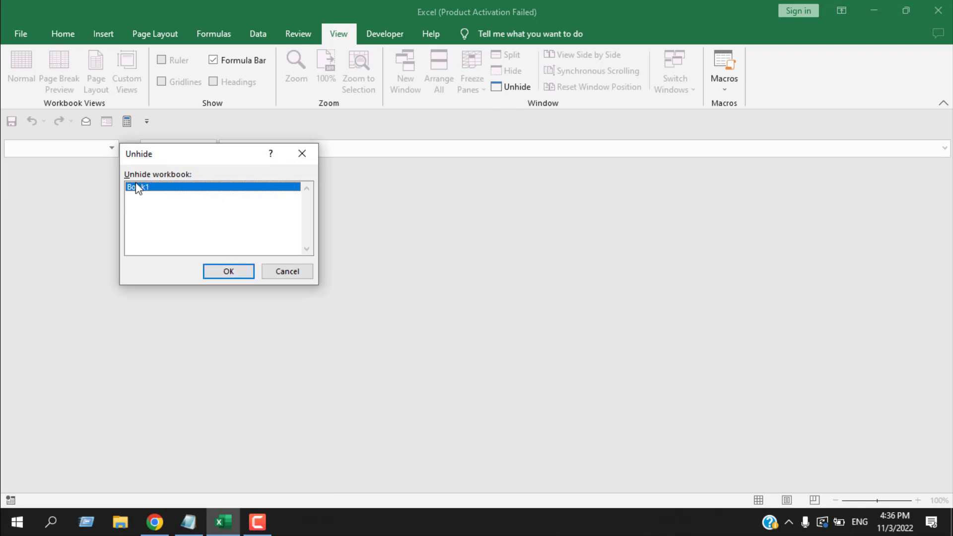
left_click(240, 273)
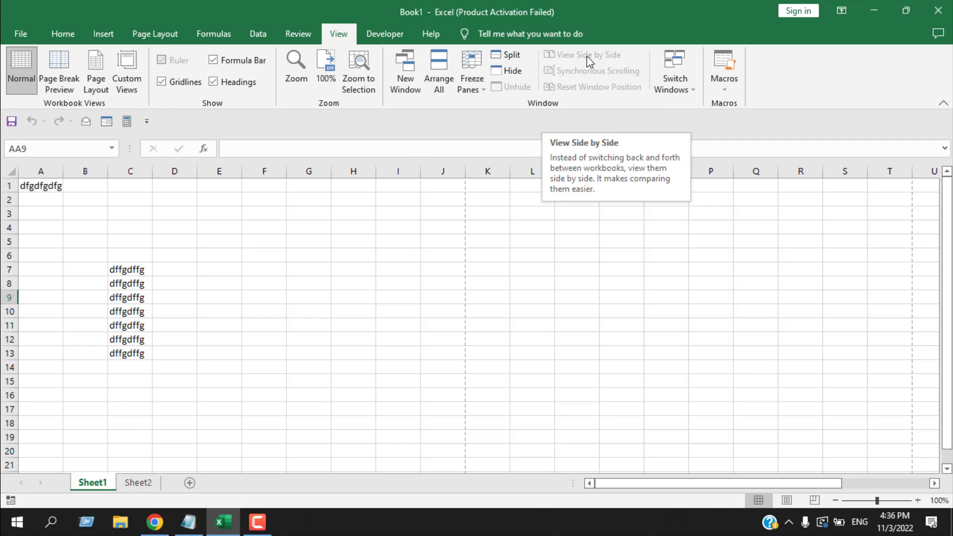
Open a second Book1 window and compare both windows side by side, scrolling them together.
left_click(409, 73)
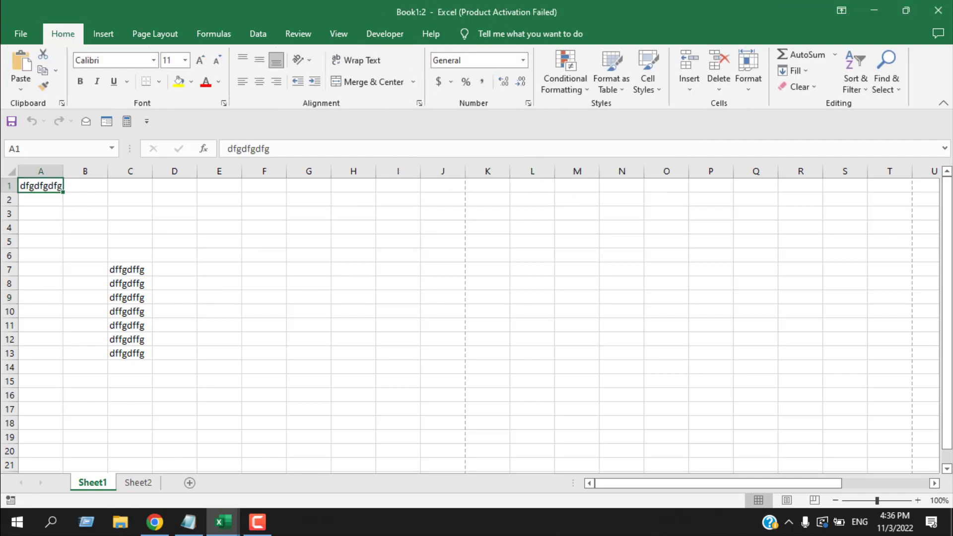
left_click(870, 12)
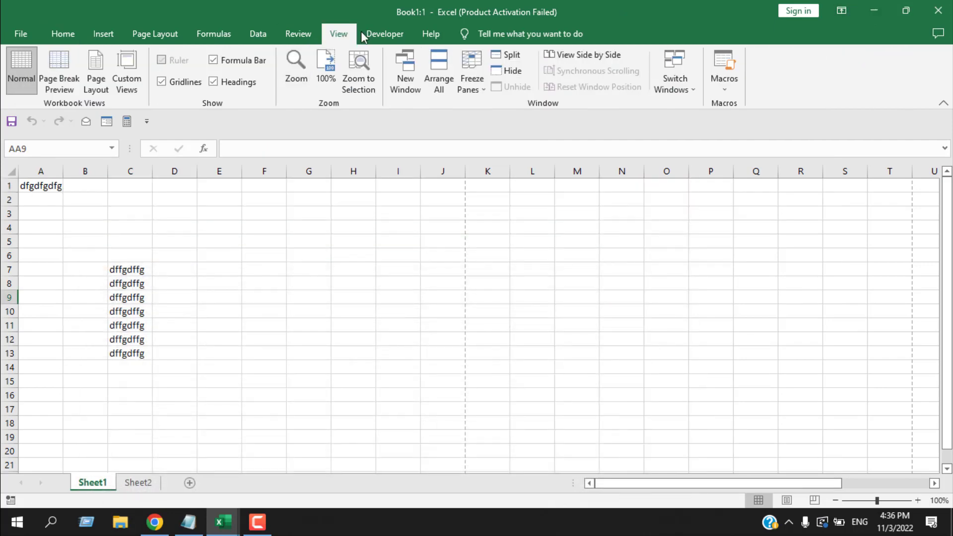
left_click(571, 58)
scroll(333, 453, "down", 1)
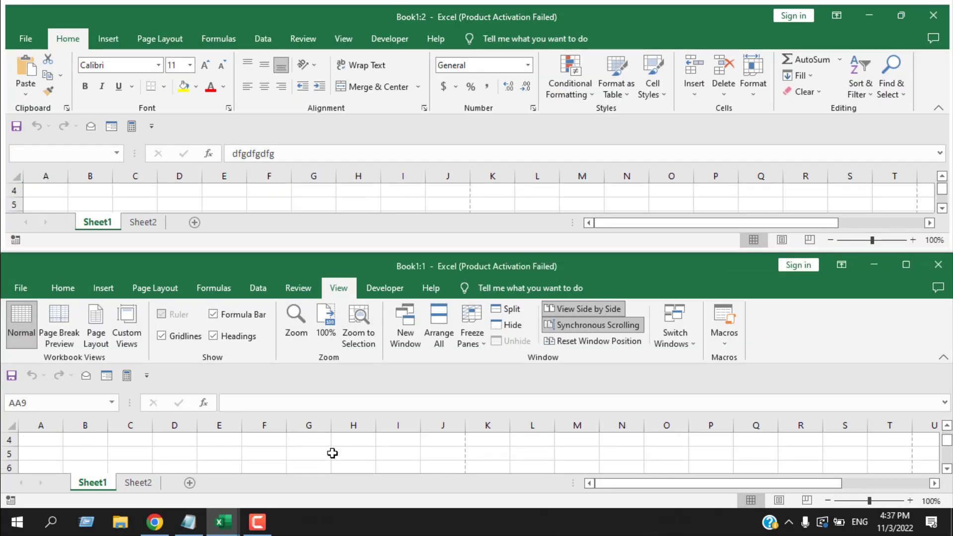
scroll(333, 453, "up", 1)
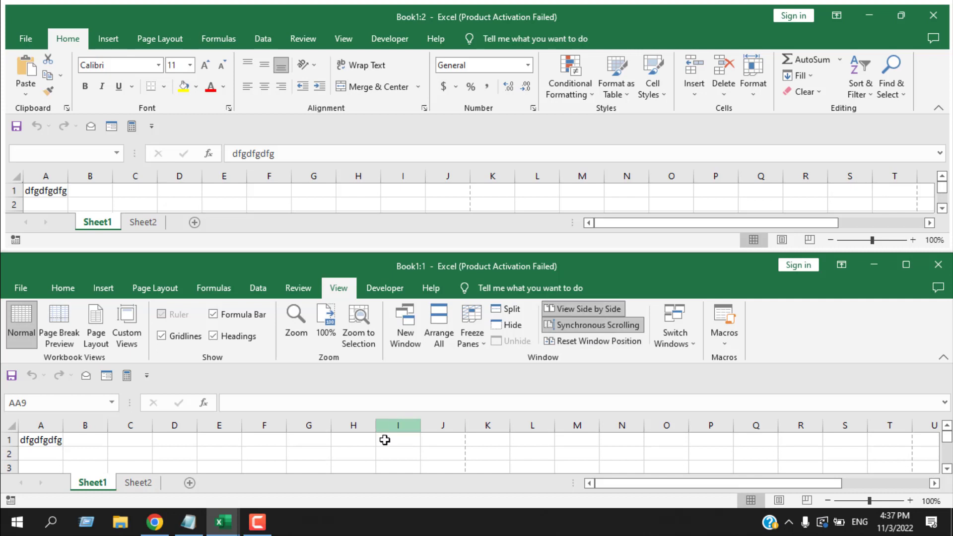
scroll(376, 454, "down", 4)
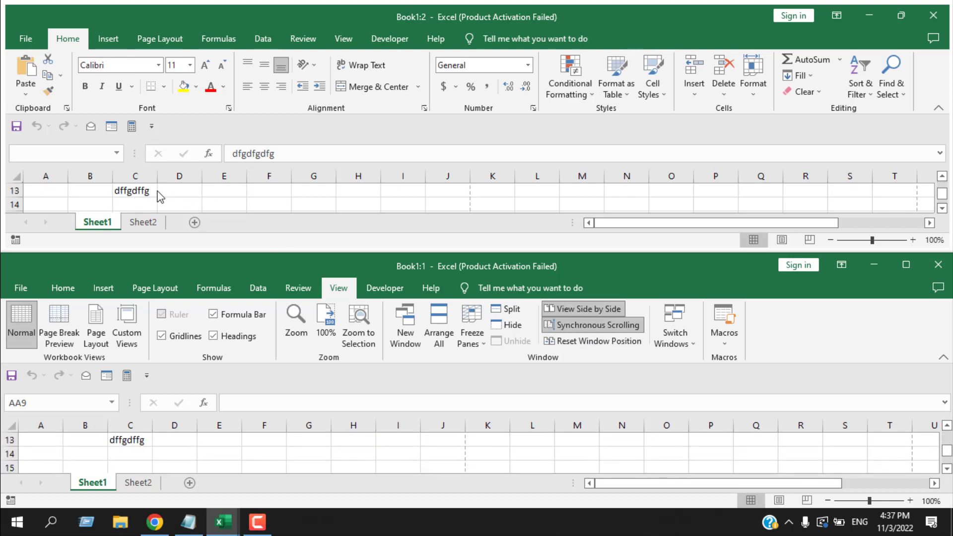
scroll(356, 447, "up", 4)
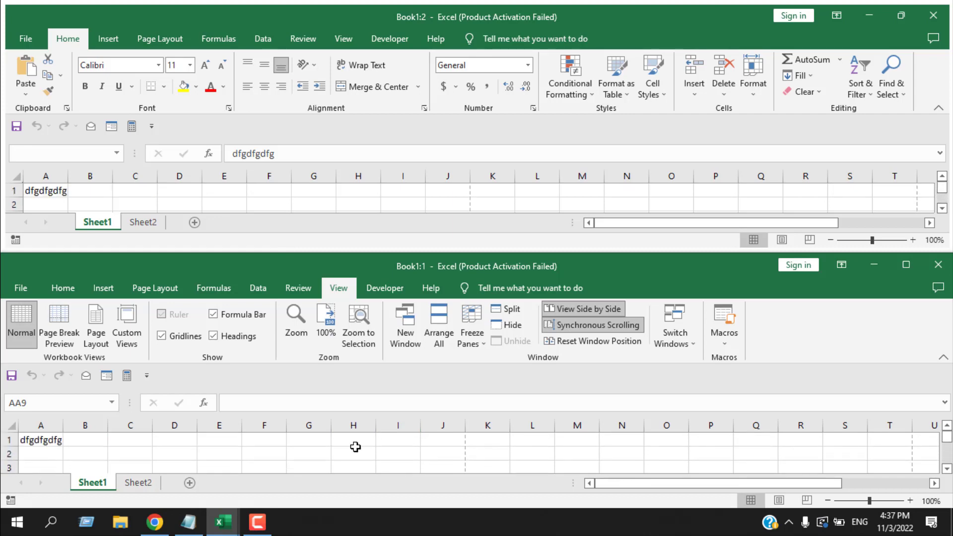
Turn off synchronous scrolling, scroll each window separately, and enlarge Book1:1 over Book1:2.
left_click(596, 325)
scroll(607, 453, "down", 3)
scroll(607, 453, "down", 4)
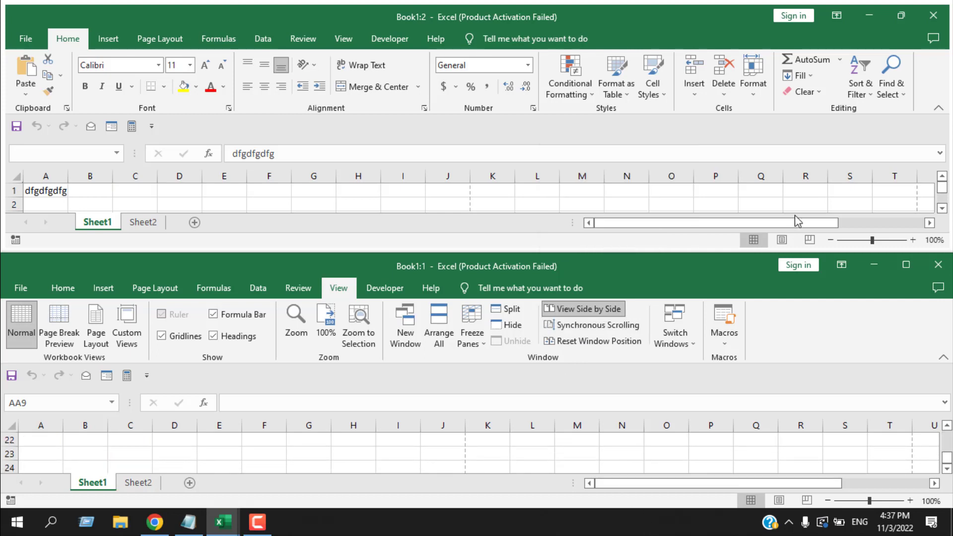
left_click(790, 187)
scroll(790, 187, "down", 9)
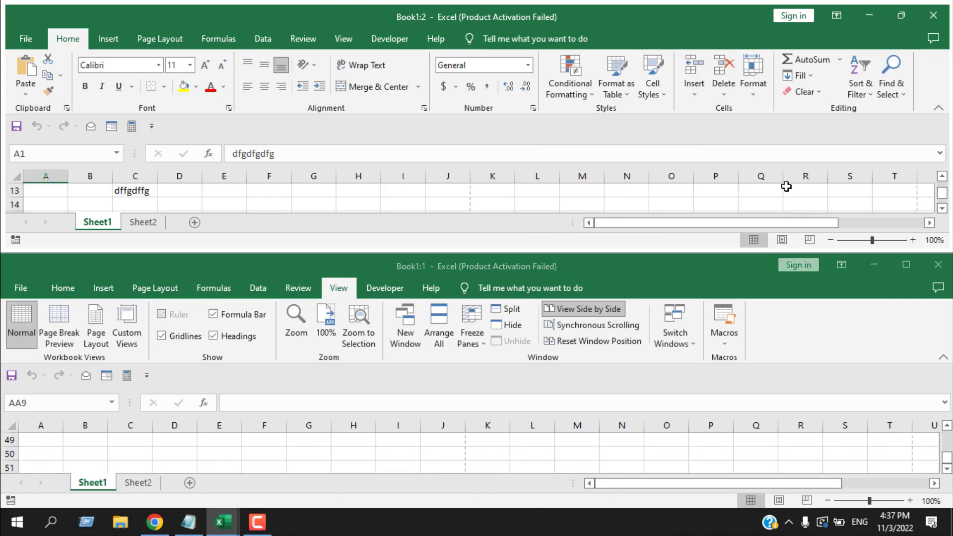
scroll(790, 187, "up", 9)
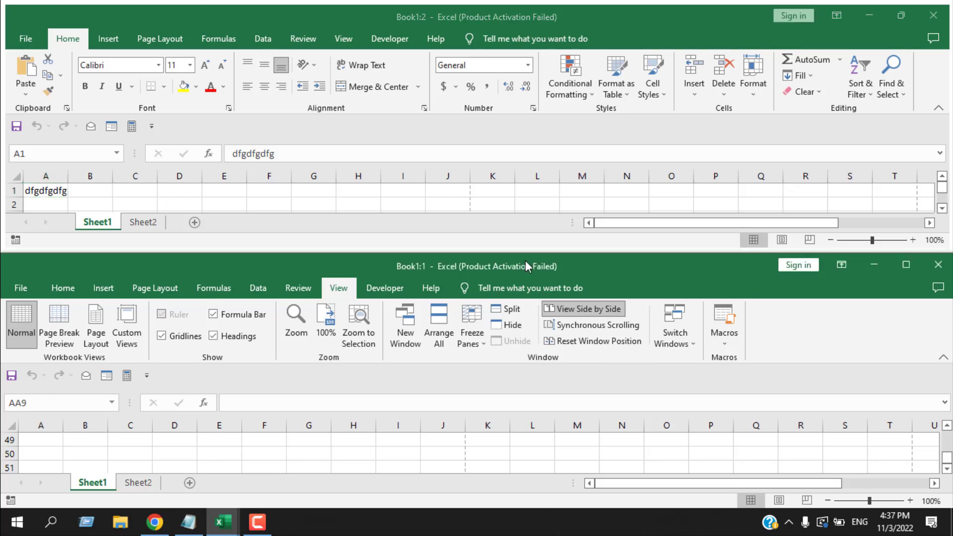
left_click_drag(524, 252, 553, 98)
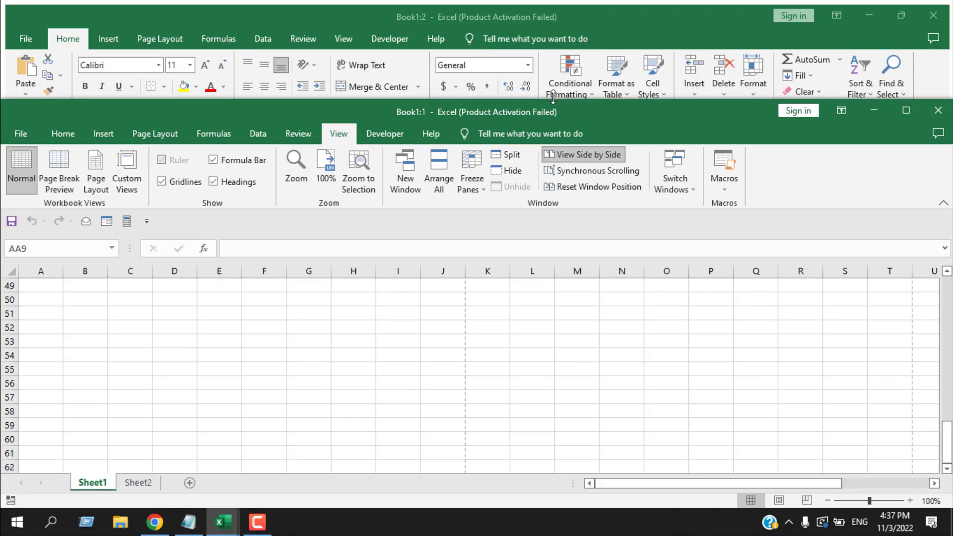
Reset the window positions, end View Side by Side, and bring Book1:2 to the front.
left_click(608, 185)
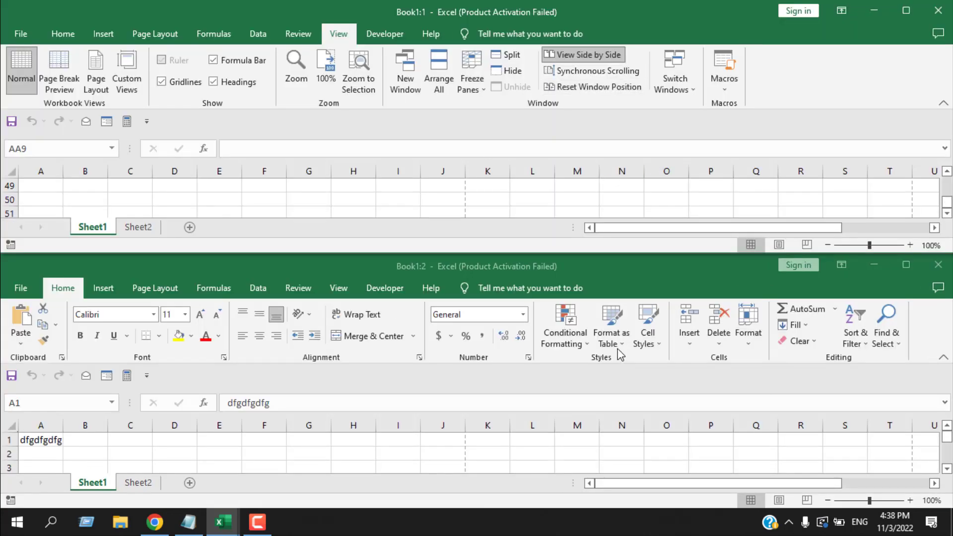
left_click(584, 54)
left_click(687, 94)
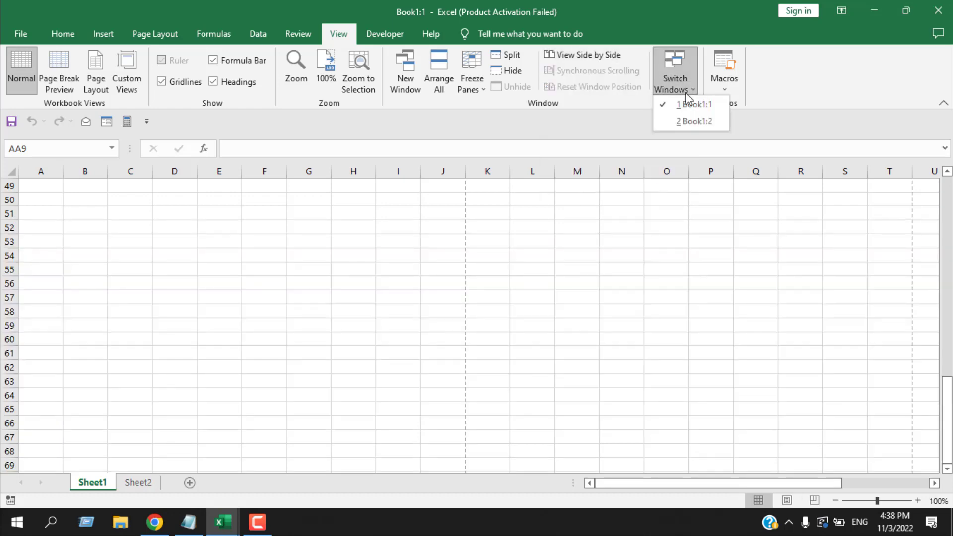
left_click(684, 121)
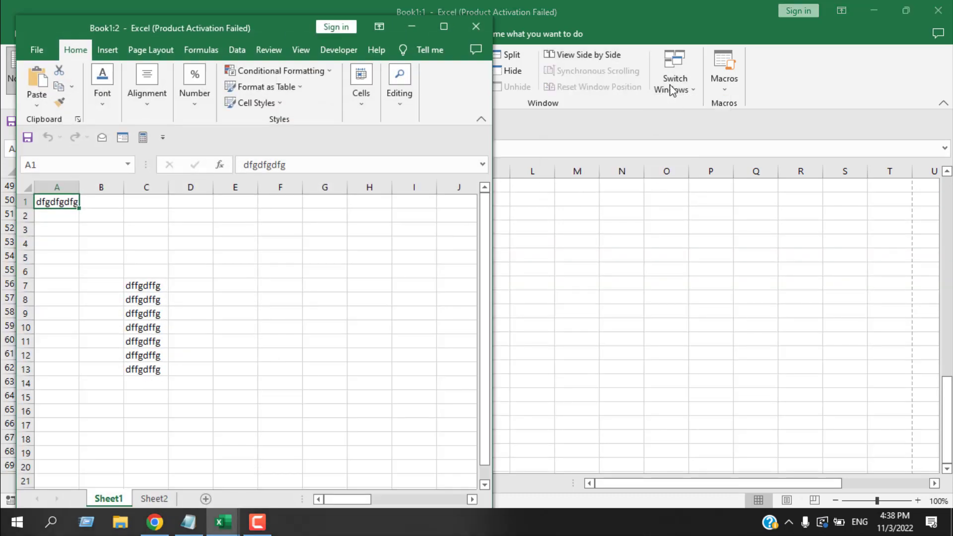
Switch back and forth between Book1:1 and Book1:2, ending with Book1:2 in front.
left_click(673, 90)
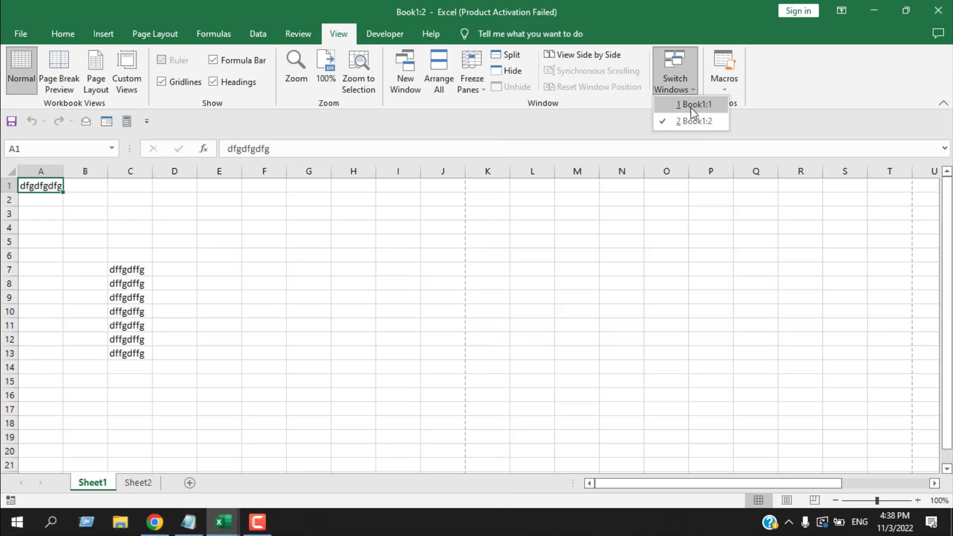
left_click(694, 105)
left_click(680, 87)
left_click(698, 119)
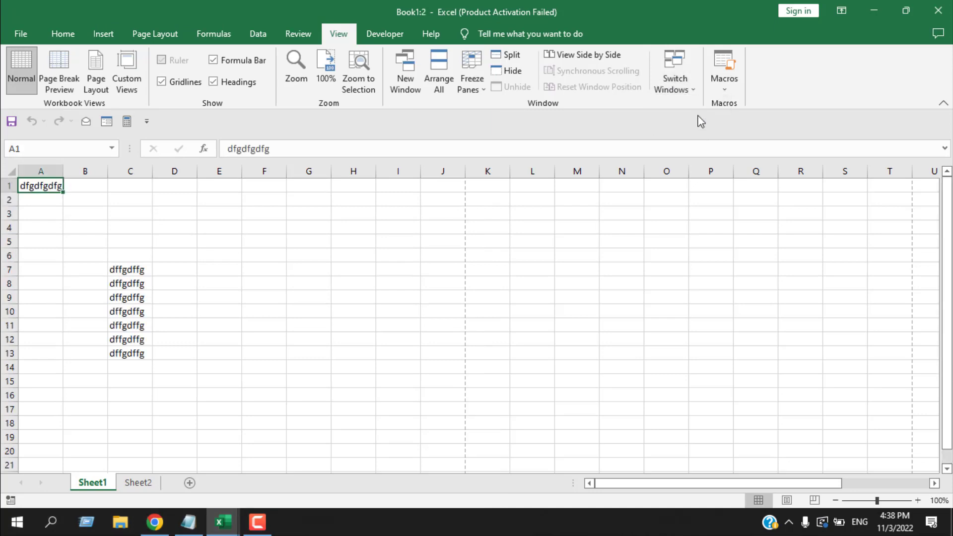
left_click(689, 90)
left_click(698, 104)
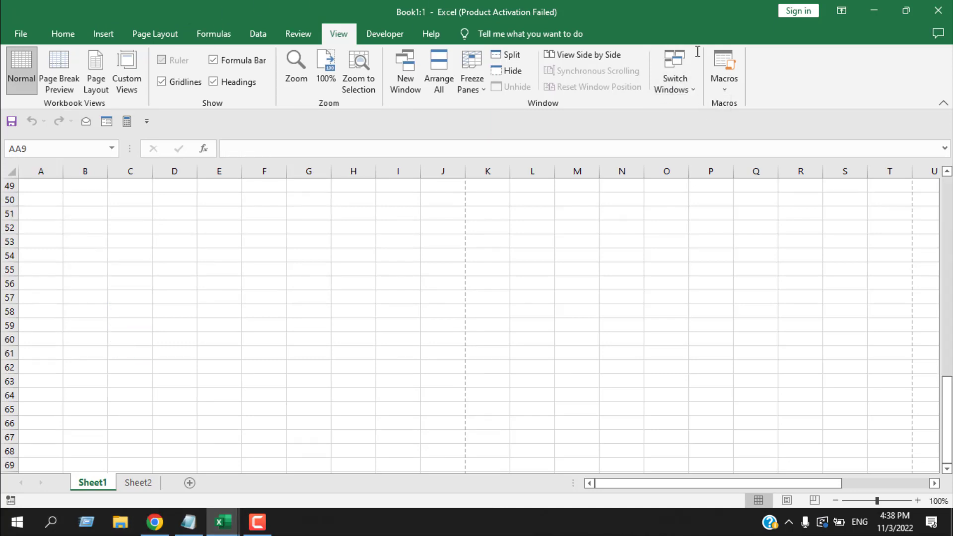
left_click(694, 88)
left_click(689, 119)
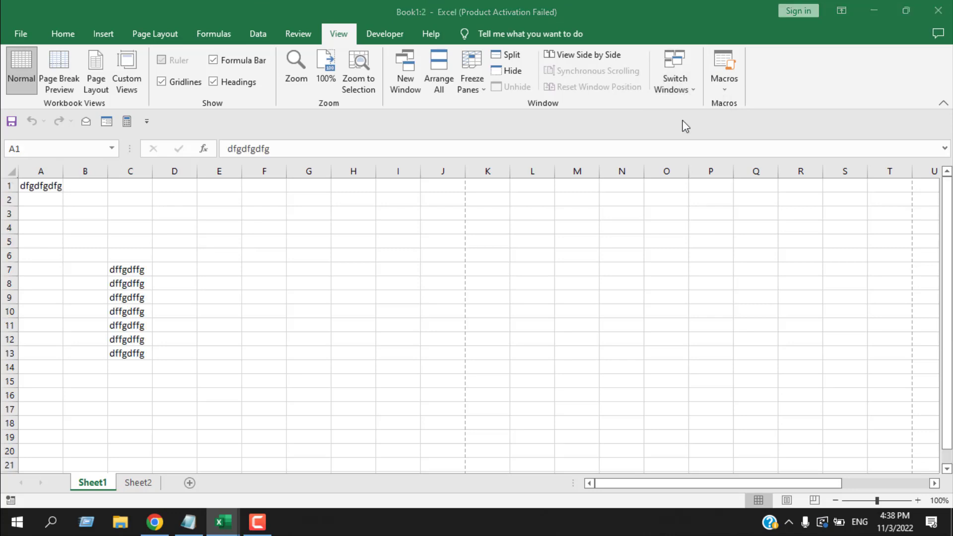
Check the Macros list, then show the Developer tab, briefly returning to View.
left_click(731, 88)
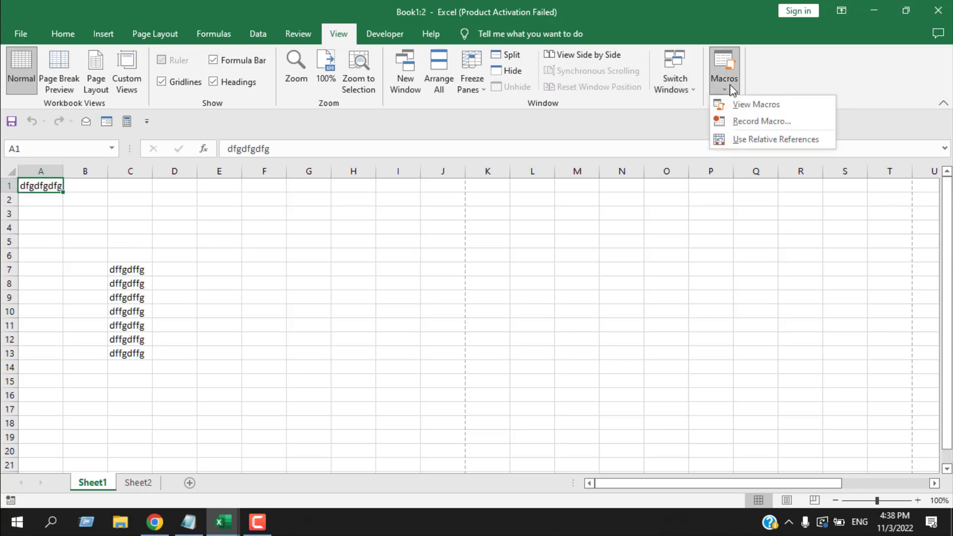
left_click(731, 88)
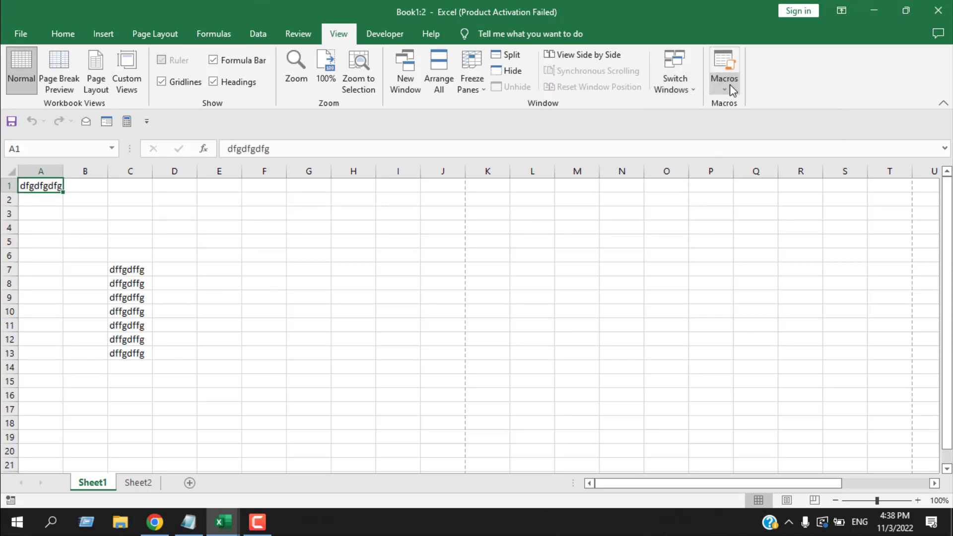
left_click(386, 33)
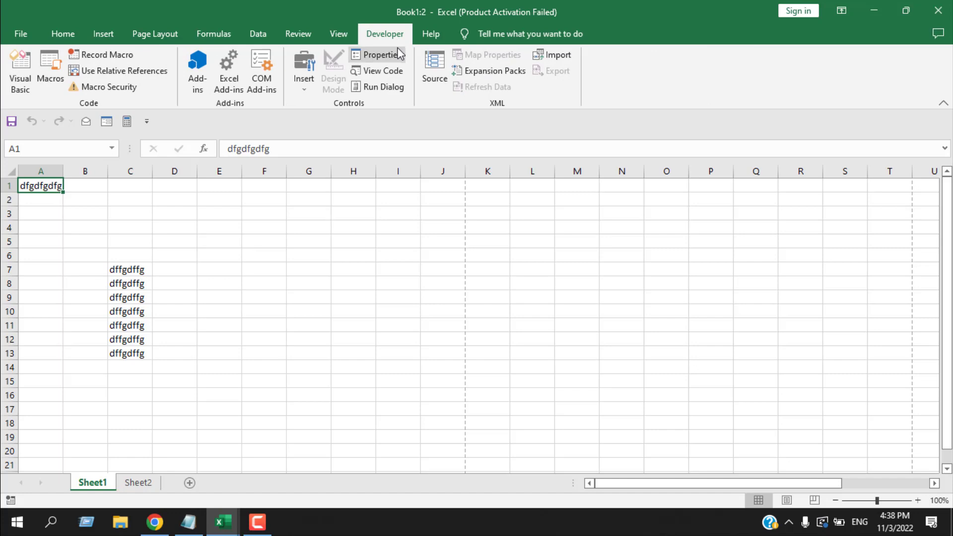
left_click(334, 27)
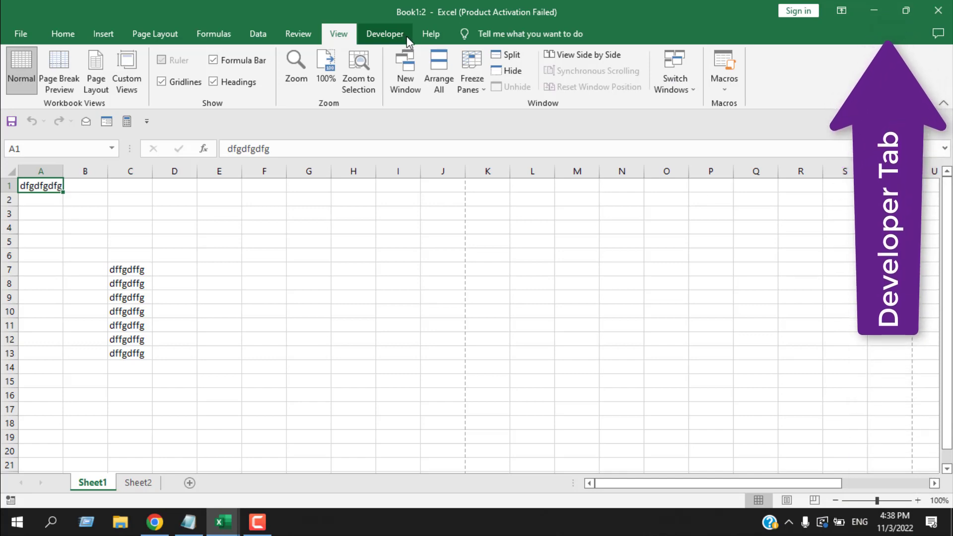
left_click(378, 34)
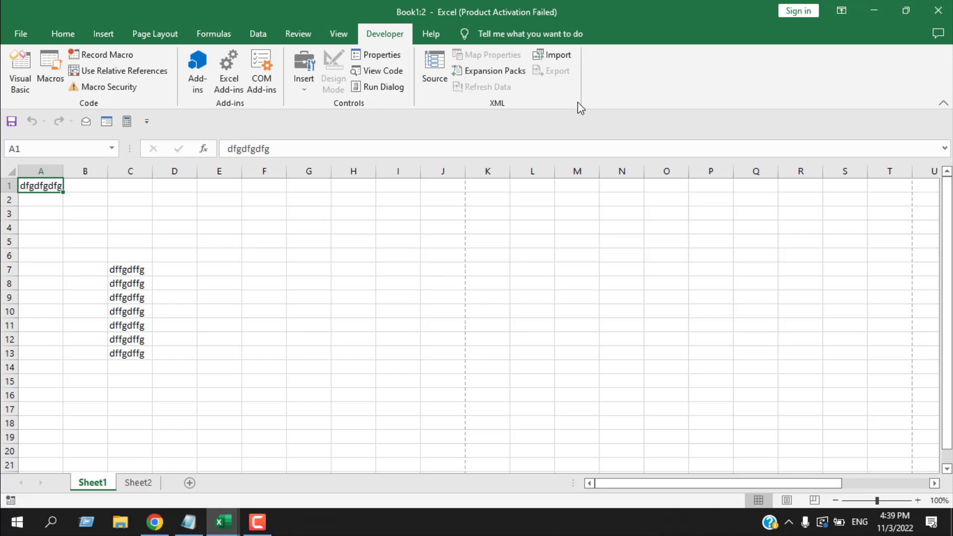
Open the VBA editor for Book1, minimize it, and bring up the Macro dialog.
left_click(21, 87)
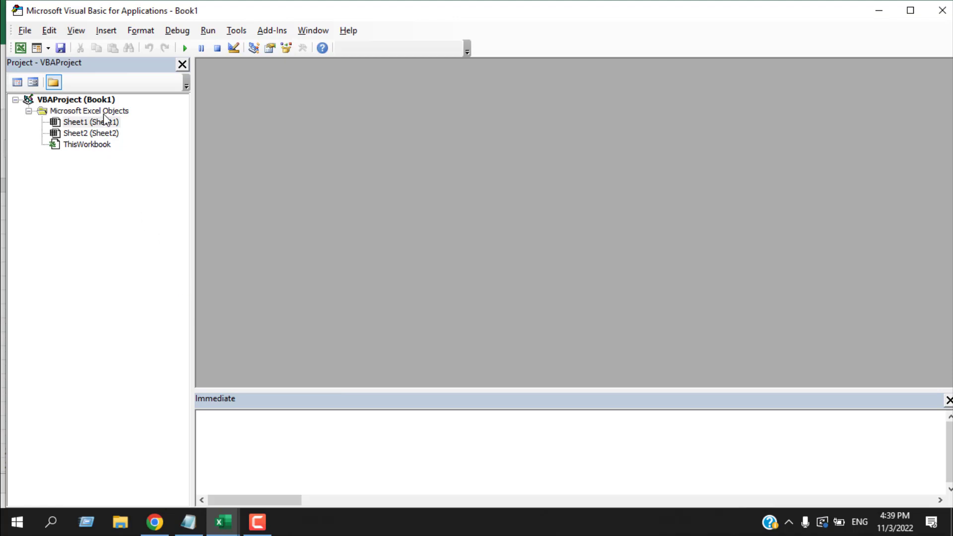
left_click(882, 12)
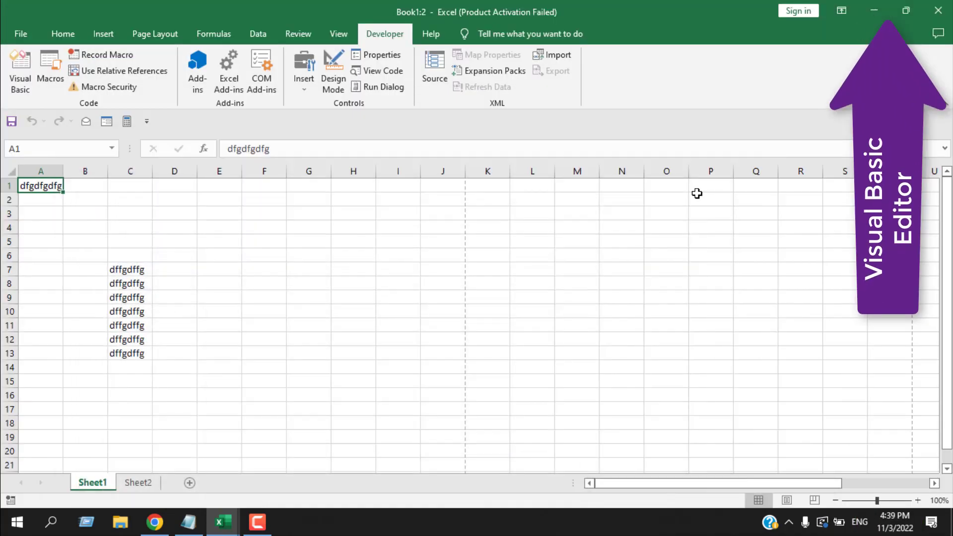
left_click(57, 71)
left_click_drag(218, 102, 332, 104)
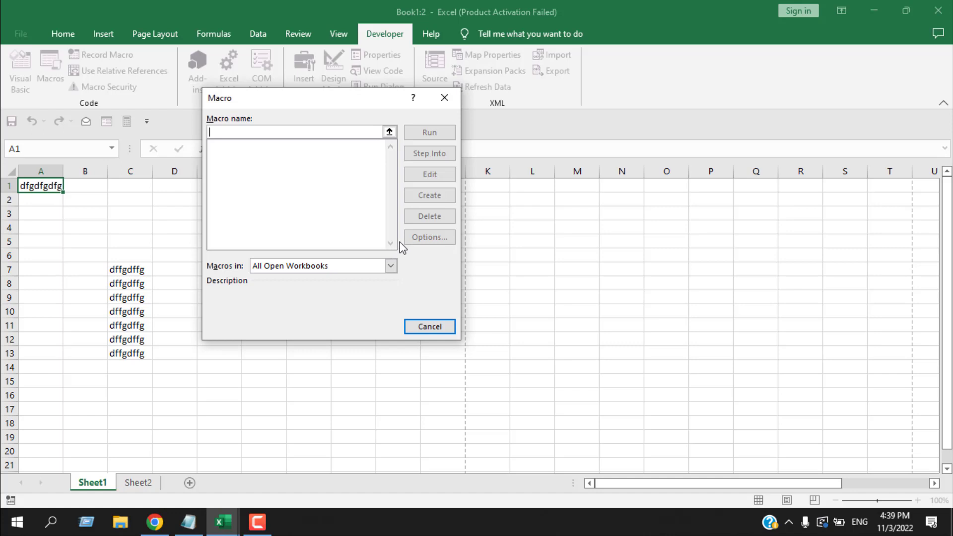
left_click(430, 329)
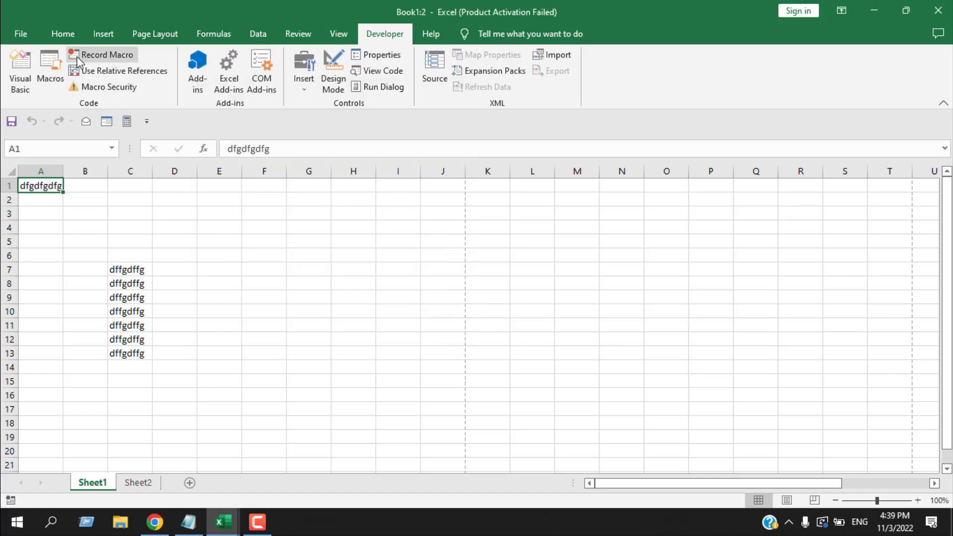
left_click(122, 59)
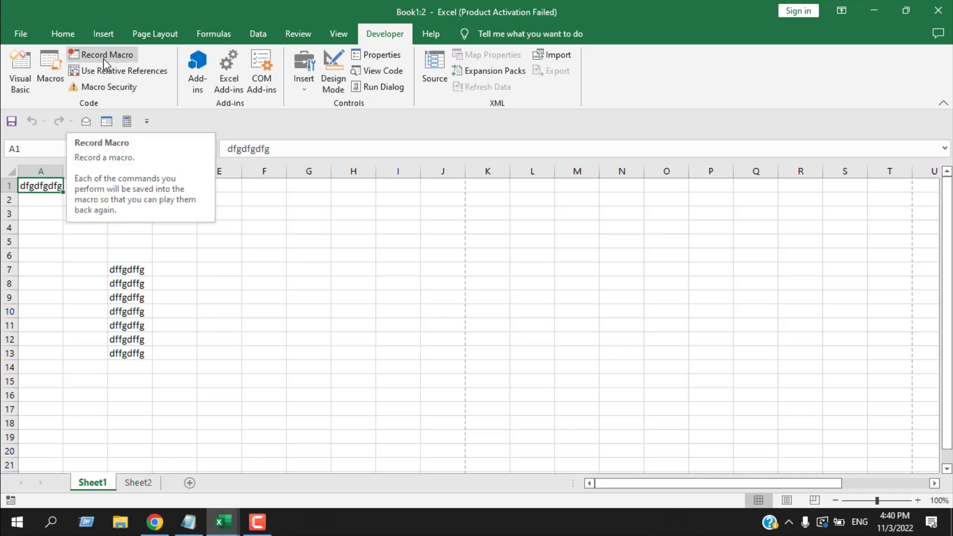
left_click(151, 77)
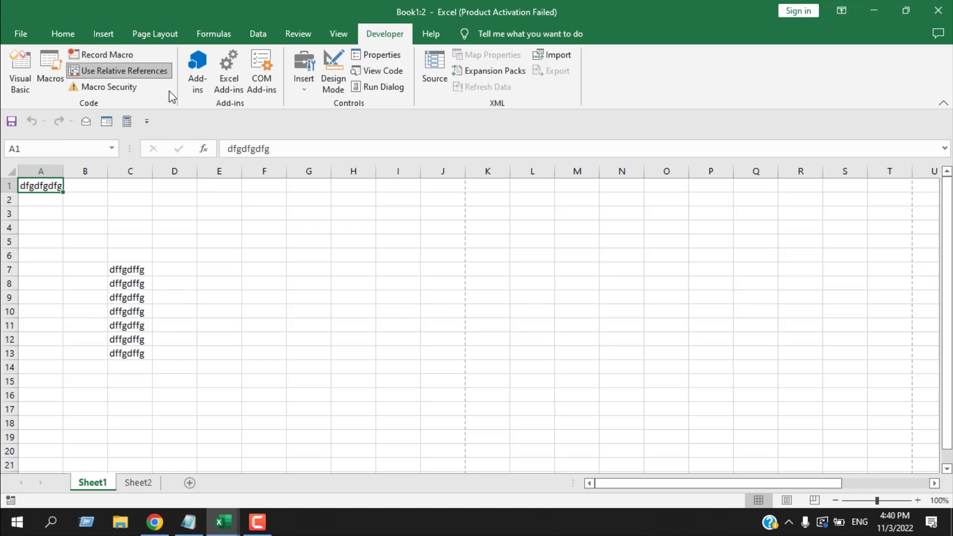
left_click(150, 77)
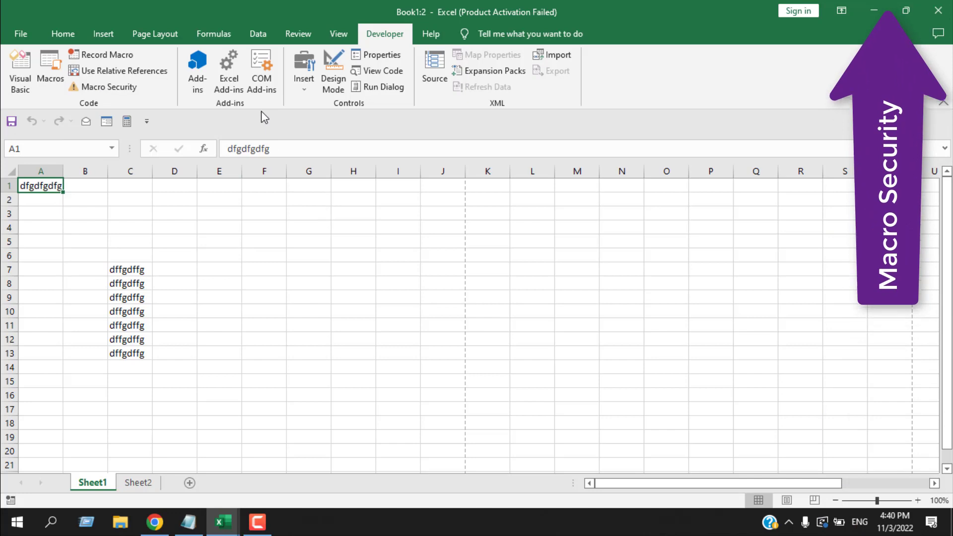
left_click(194, 91)
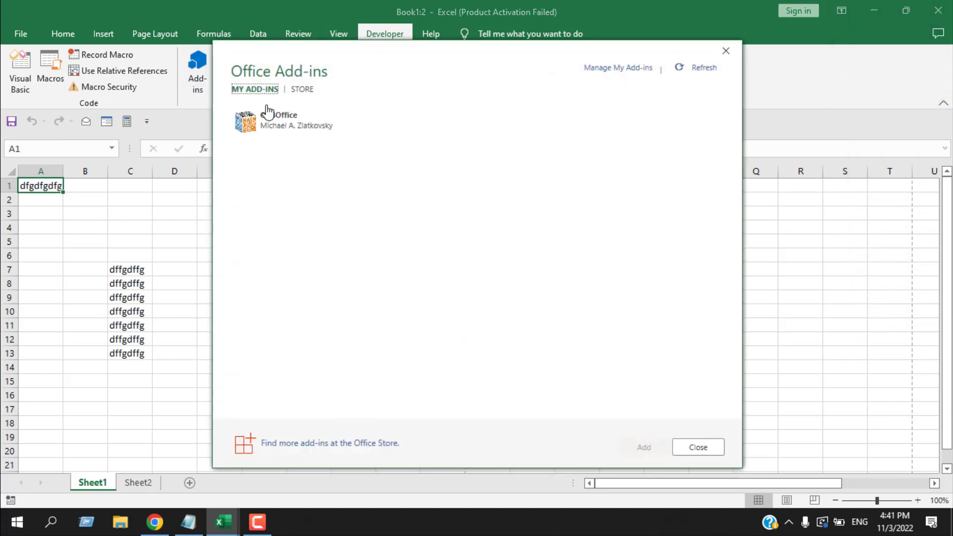
left_click(304, 89)
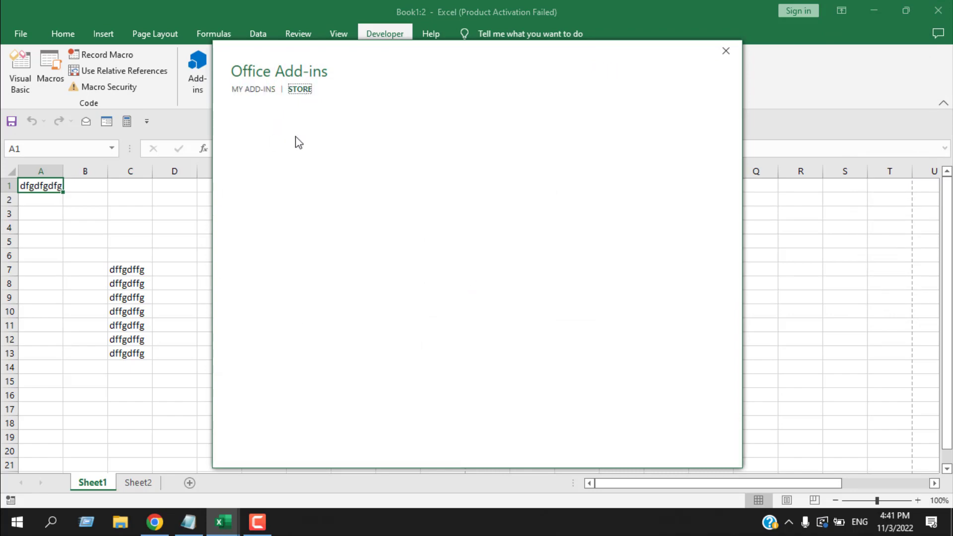
scroll(447, 377, "down", 5)
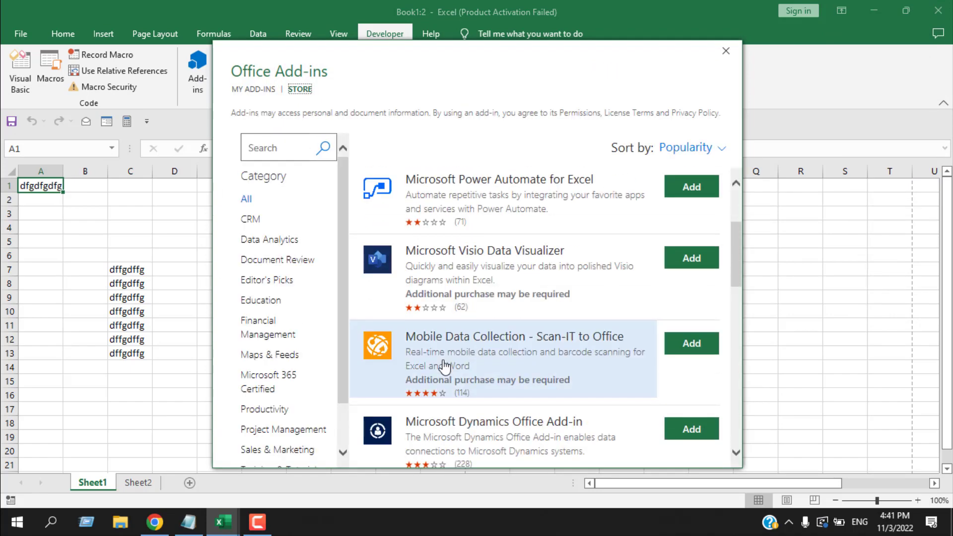
scroll(443, 364, "down", 6)
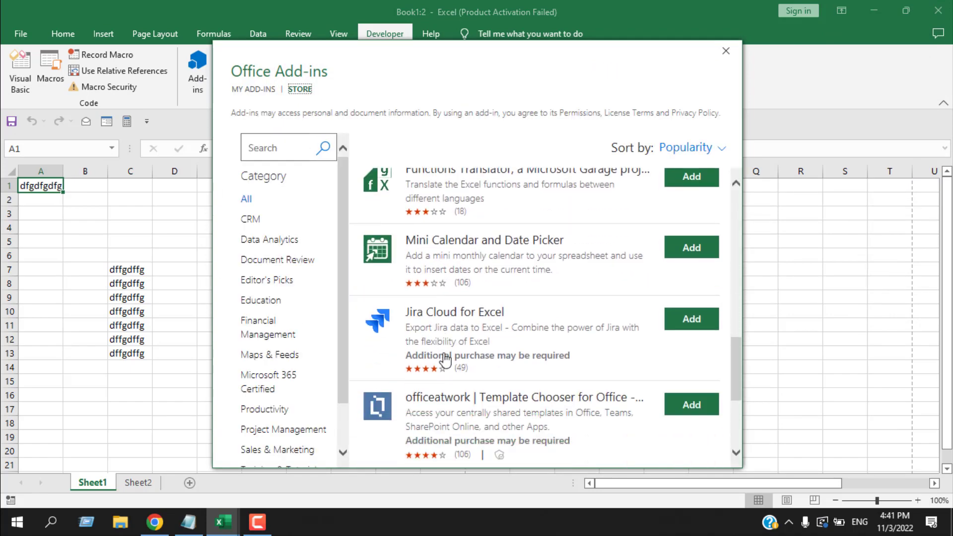
left_click(720, 50)
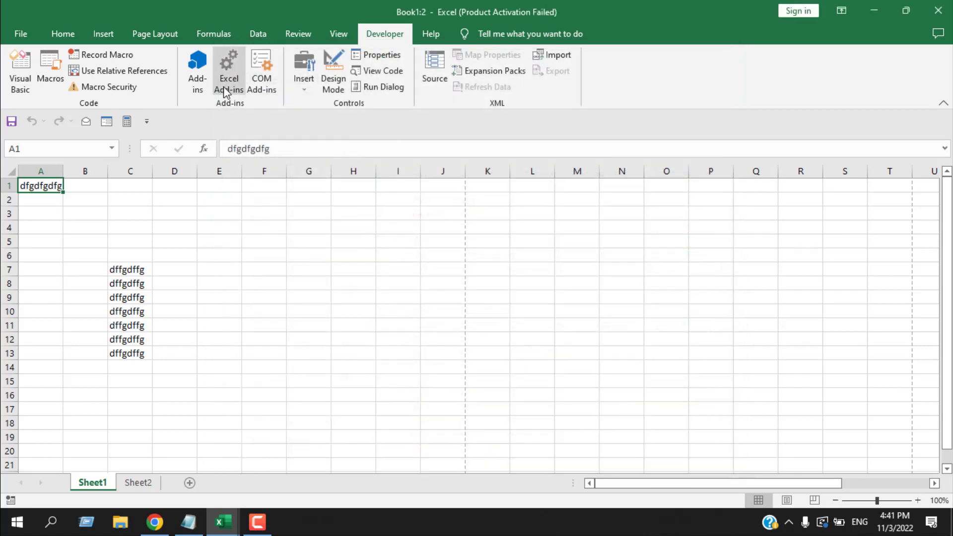
Review and close the Excel Add-ins and COM Add-ins lists, then open the controls gallery.
left_click(233, 62)
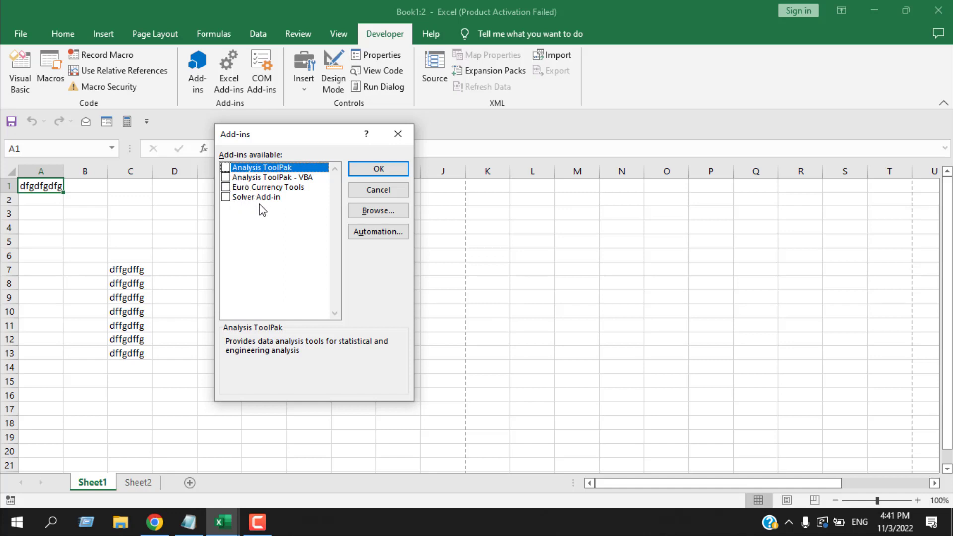
left_click(395, 136)
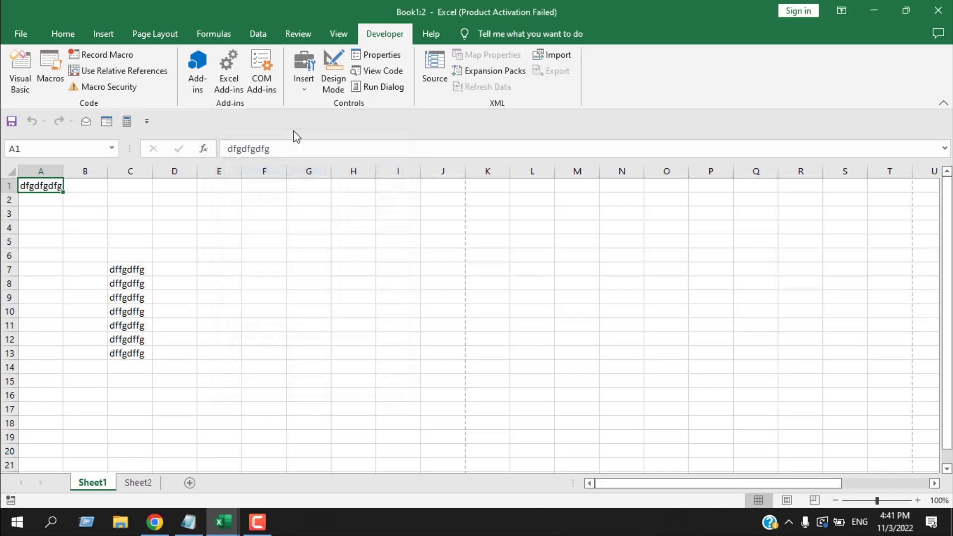
left_click(259, 88)
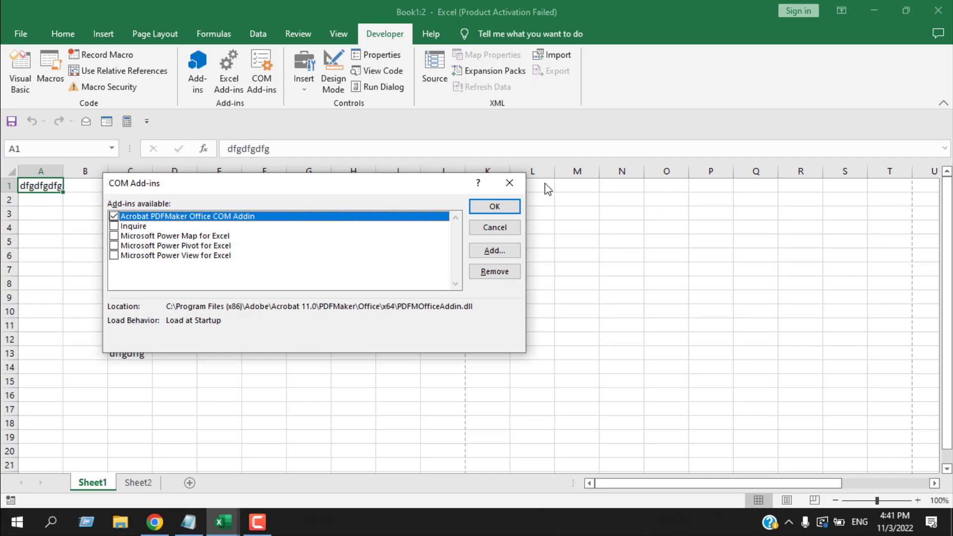
left_click(509, 183)
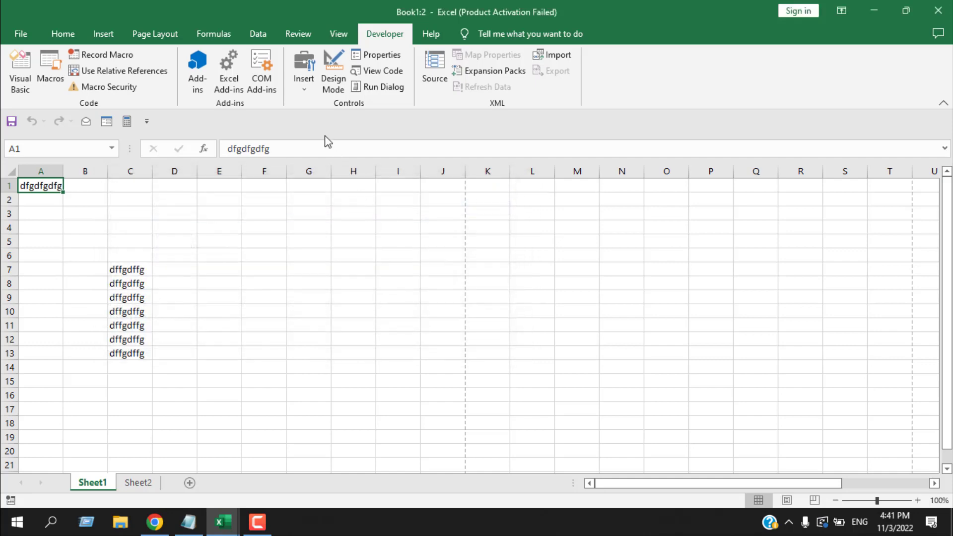
left_click(308, 85)
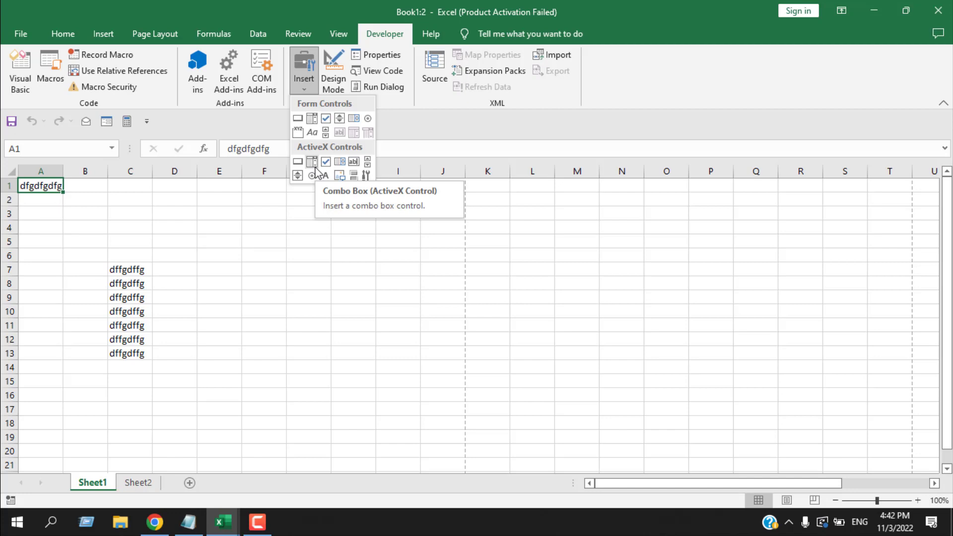
Draw a form-control Button 1 across the middle of the sheet and turn Design Mode on.
left_click(298, 118)
left_click_drag(272, 244, 476, 342)
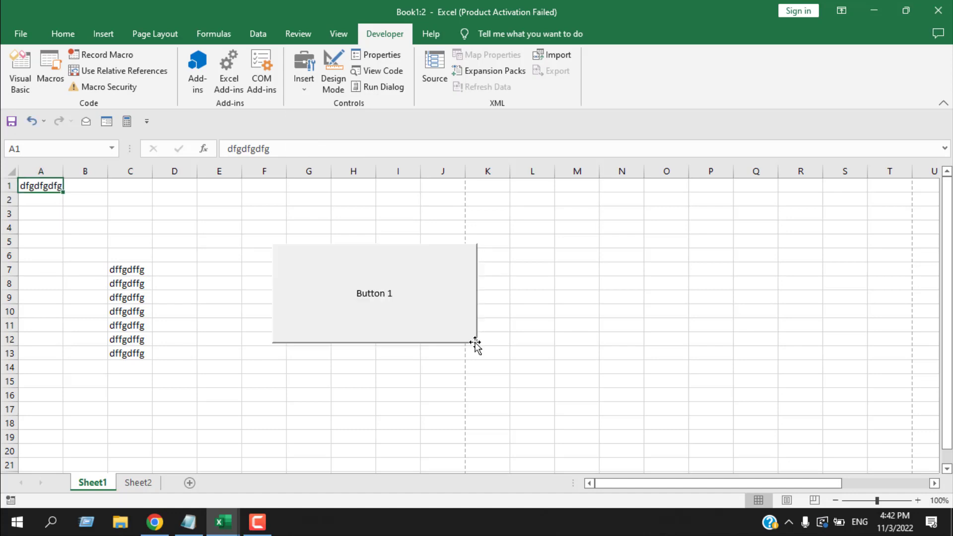
left_click(341, 75)
left_click(430, 299)
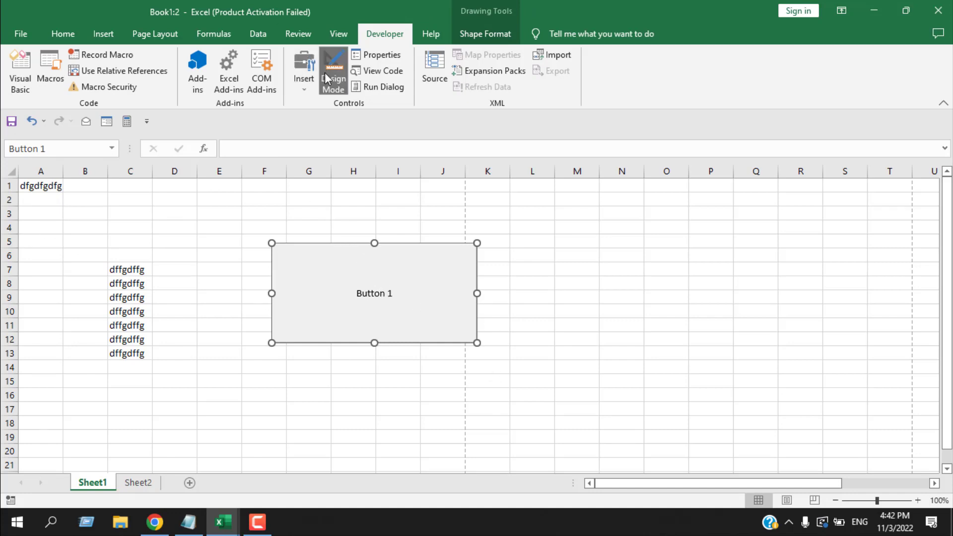
Select Button 1 and delete it from Sheet1.
left_click(482, 275)
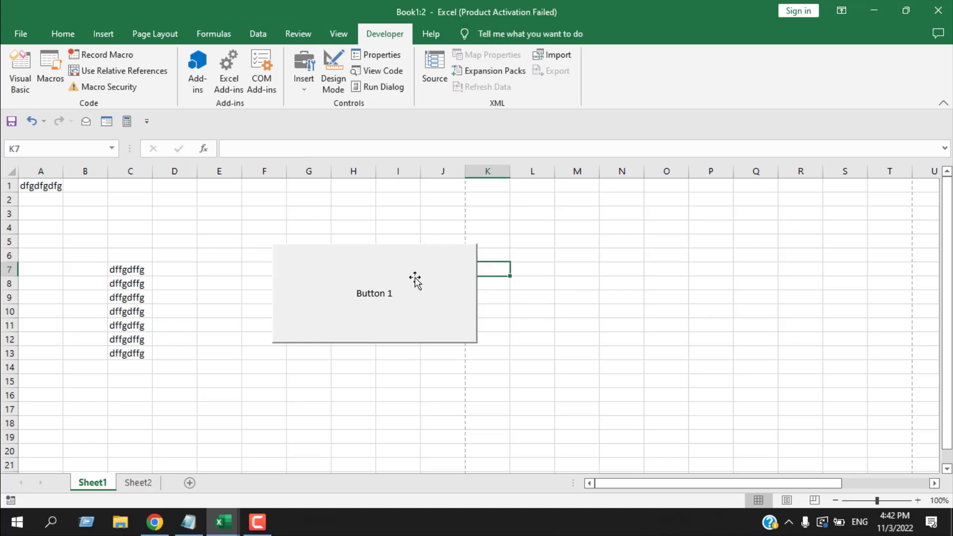
left_click(412, 279)
key("Delete")
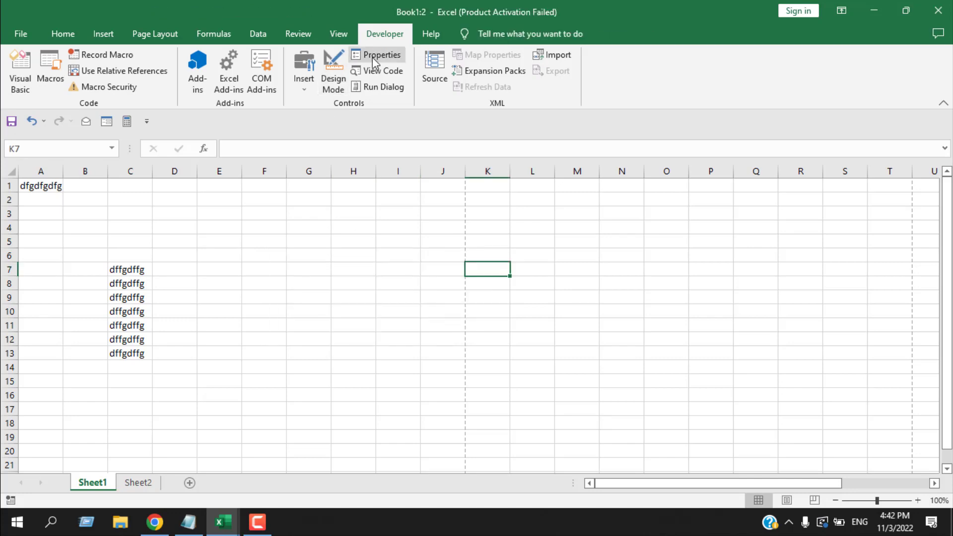
Open and close the sheet Properties, then view Sheet1's code and close the VBA editor.
left_click(373, 58)
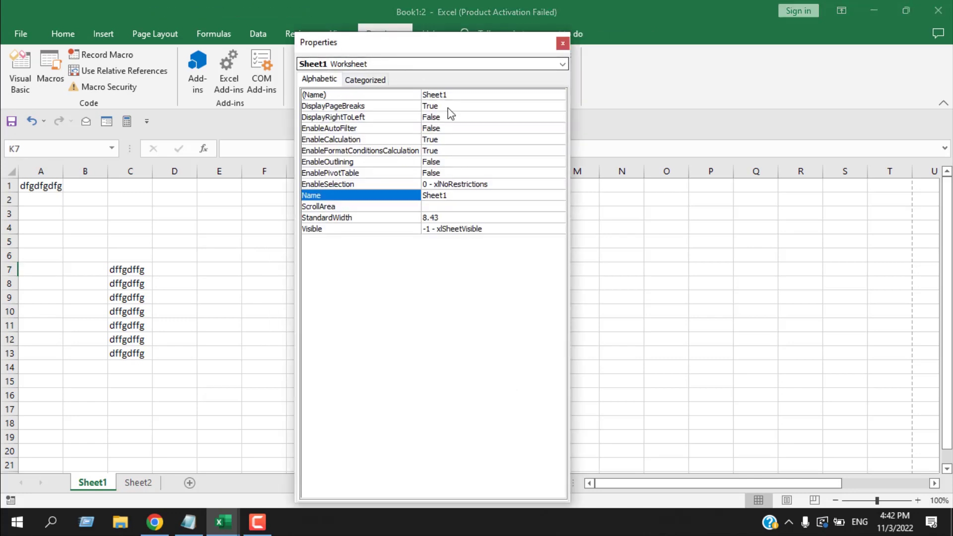
left_click(562, 44)
left_click(376, 73)
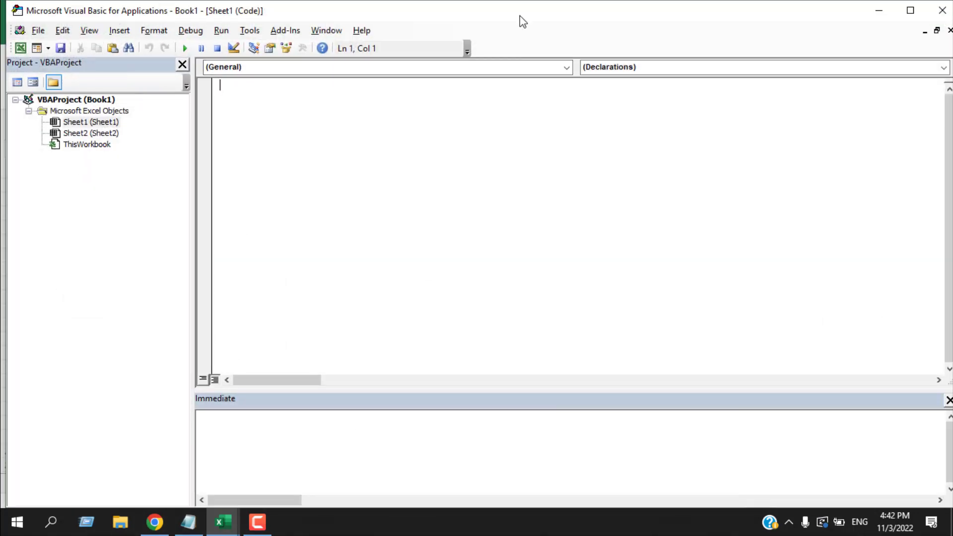
left_click(941, 10)
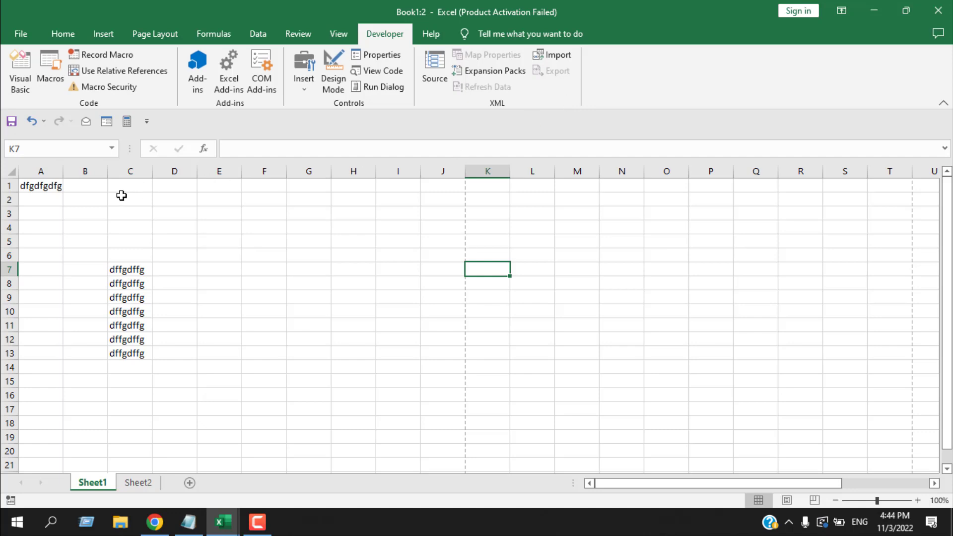
On the Help tab, search the help pane for 'remove' and pick the remove duplicates suggestion.
left_click(440, 37)
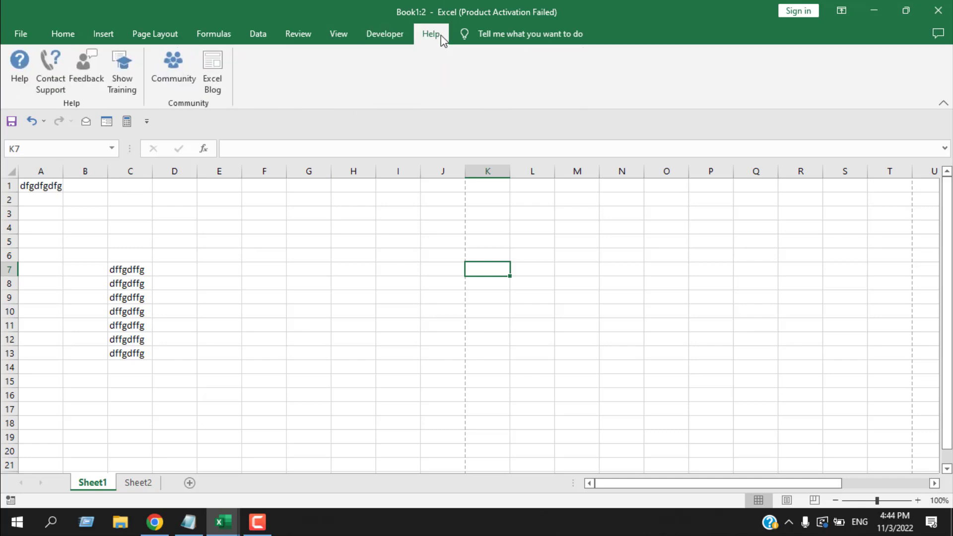
left_click(21, 72)
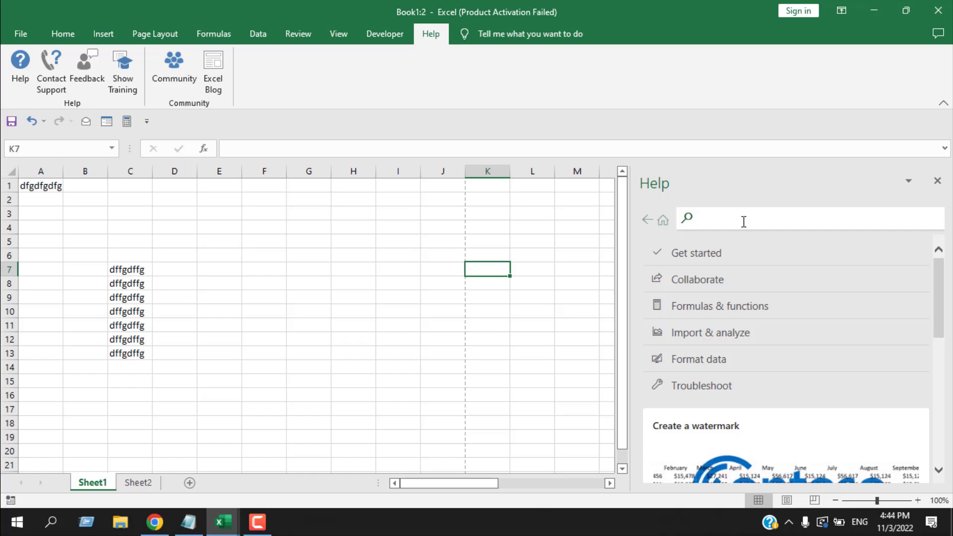
type("remove")
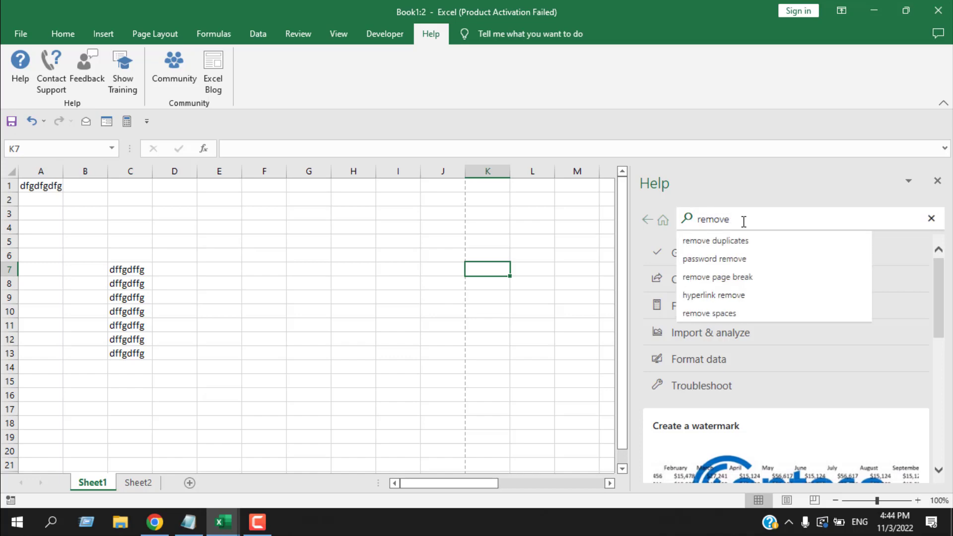
left_click(719, 247)
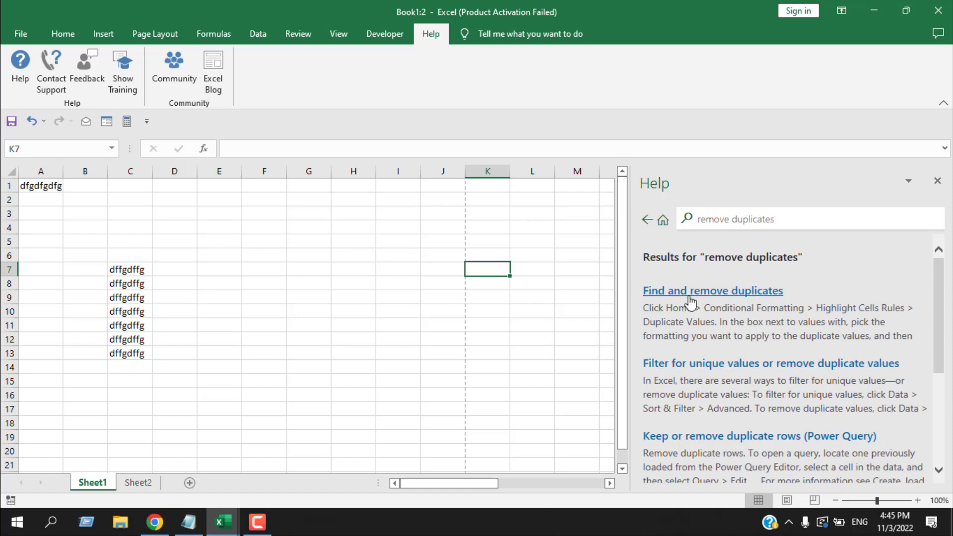
Read the 'Find and remove duplicates' article, then close the help pane.
left_click(693, 293)
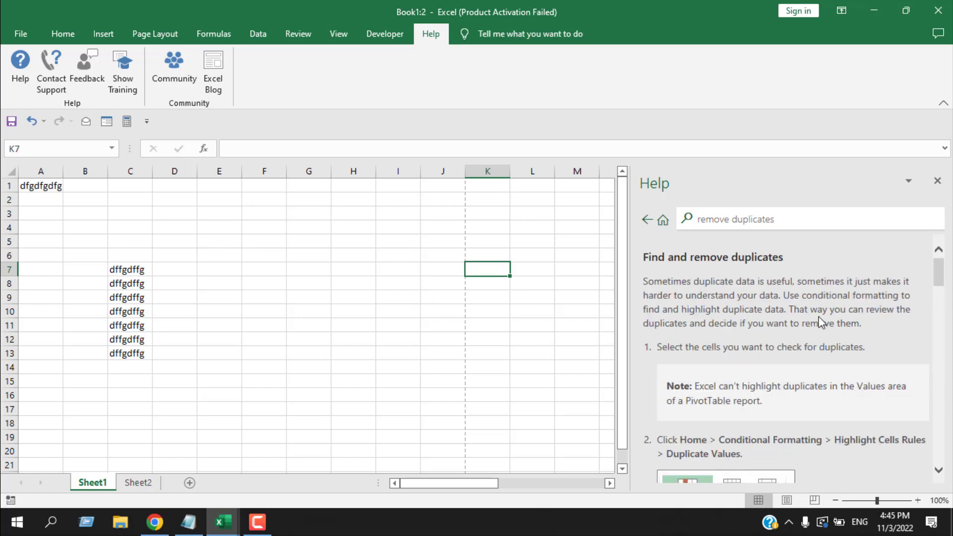
scroll(818, 317, "down", 3)
scroll(820, 318, "down", 2)
scroll(819, 320, "up", 5)
left_click(786, 219)
scroll(763, 309, "down", 1)
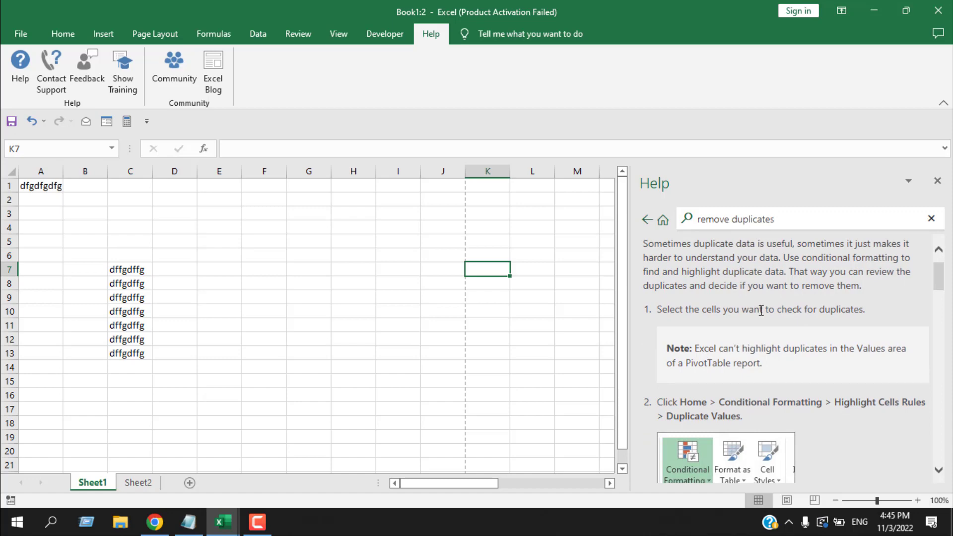
scroll(761, 310, "up", 1)
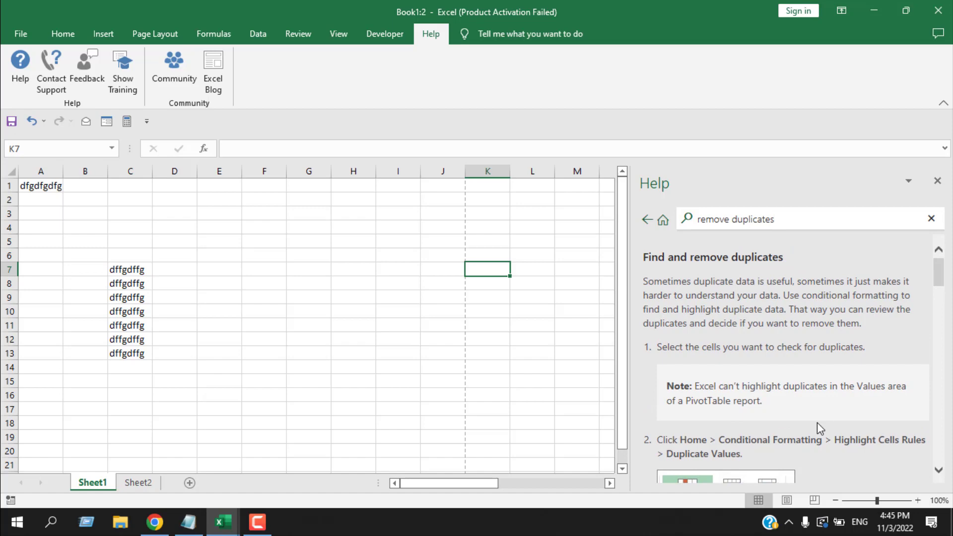
left_click(938, 181)
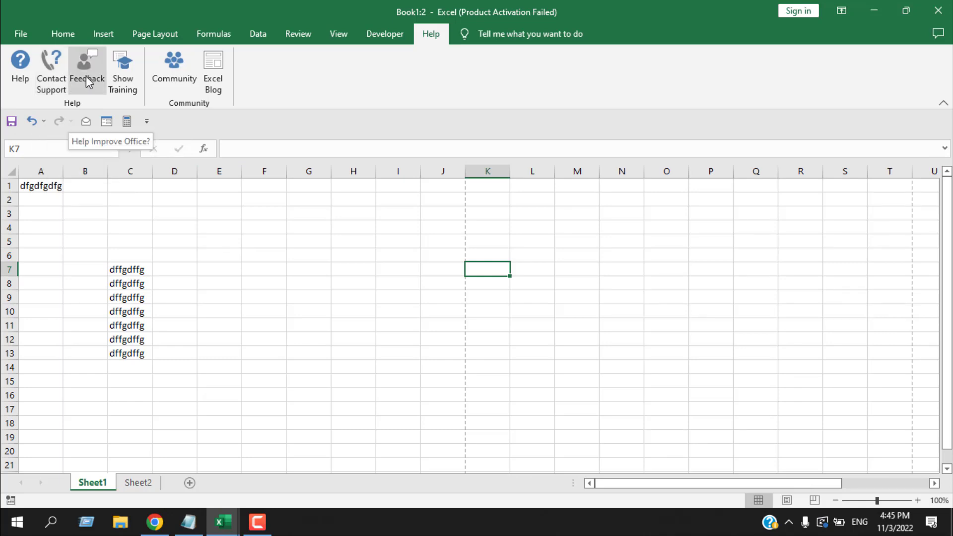
Show Excel's video training, scroll the topic tiles, then go to the File Home page.
left_click(122, 84)
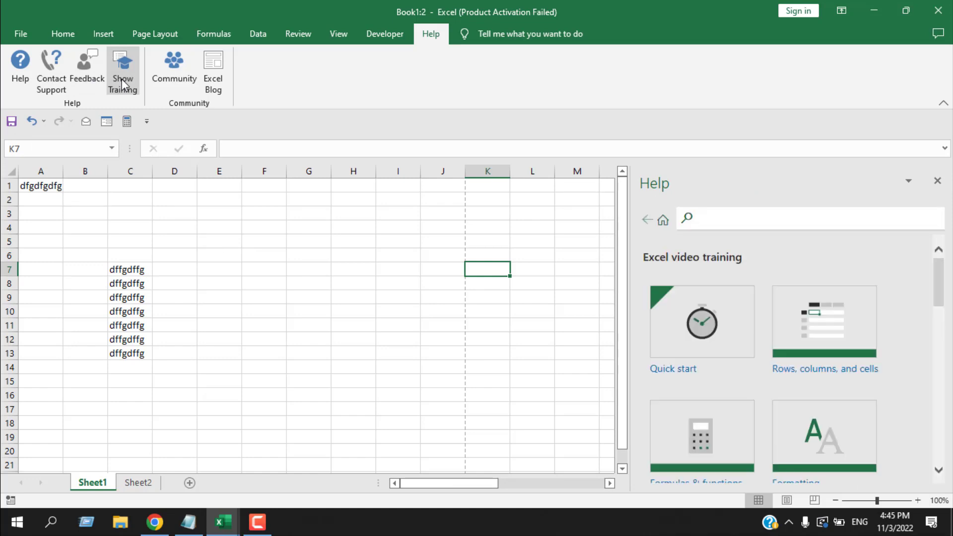
scroll(700, 367, "down", 5)
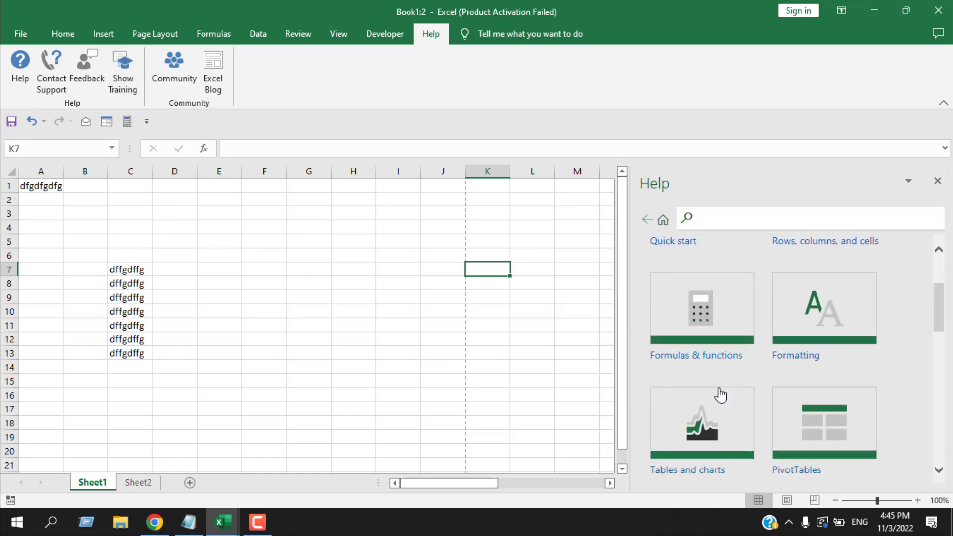
scroll(720, 416, "up", 5)
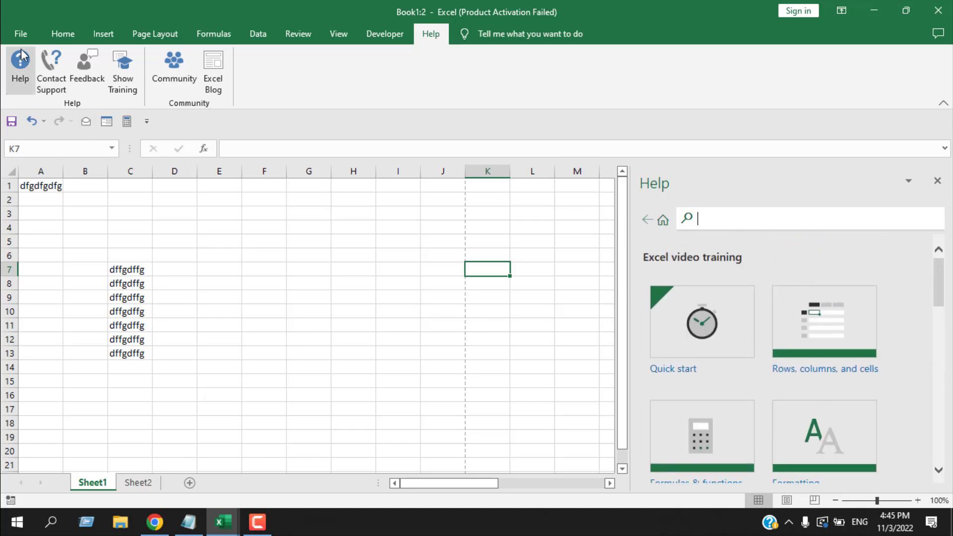
left_click(21, 33)
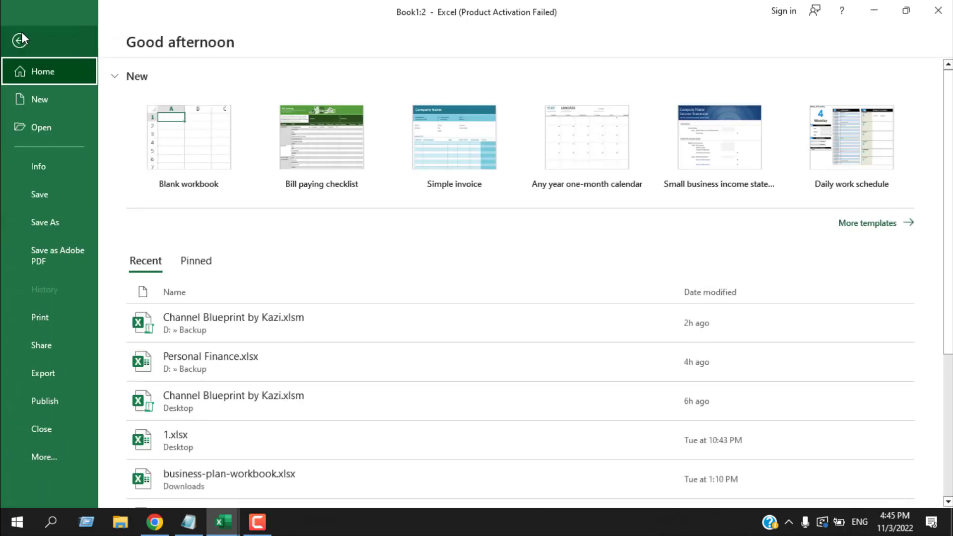
Scroll through the New workbook templates, then go back to Book1:2's Sheet1.
left_click(40, 94)
scroll(462, 293, "down", 2)
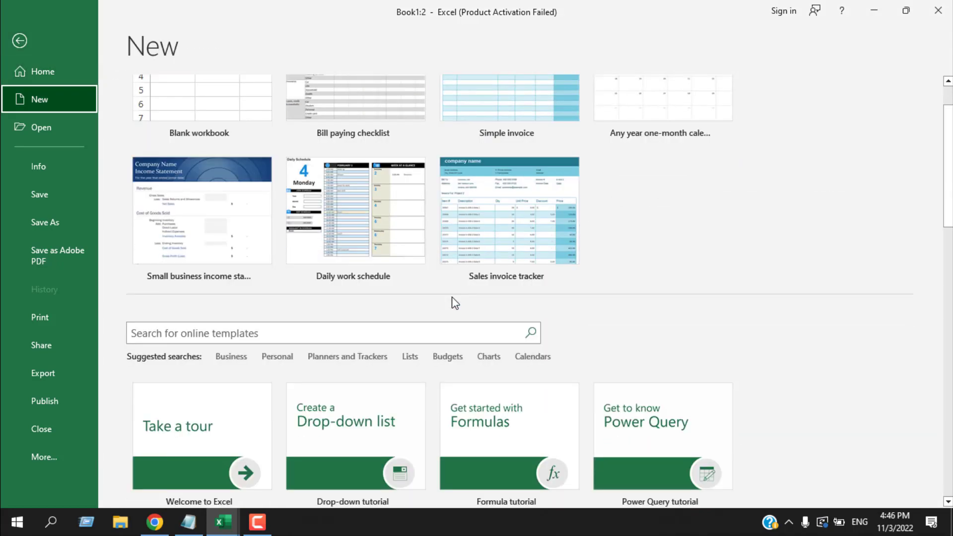
scroll(288, 378, "down", 2)
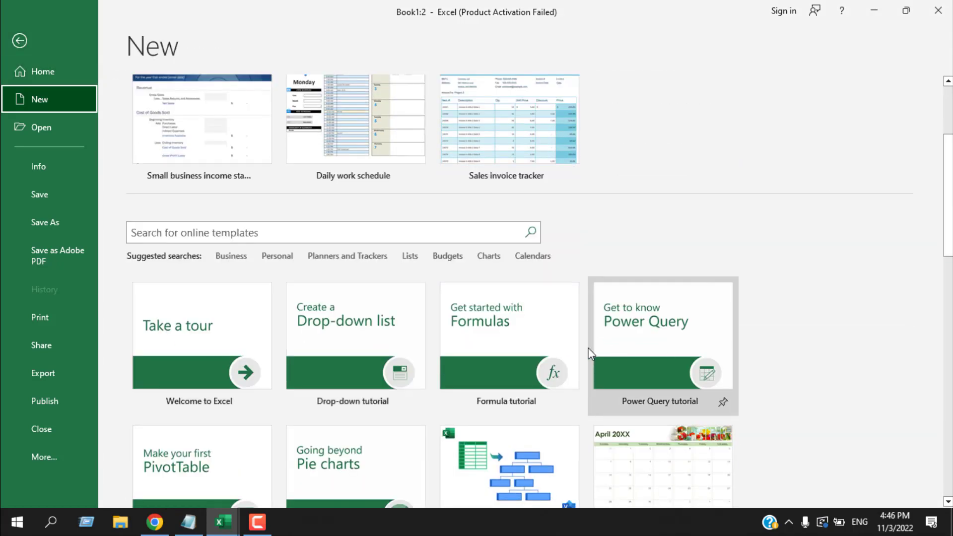
scroll(485, 319, "down", 1)
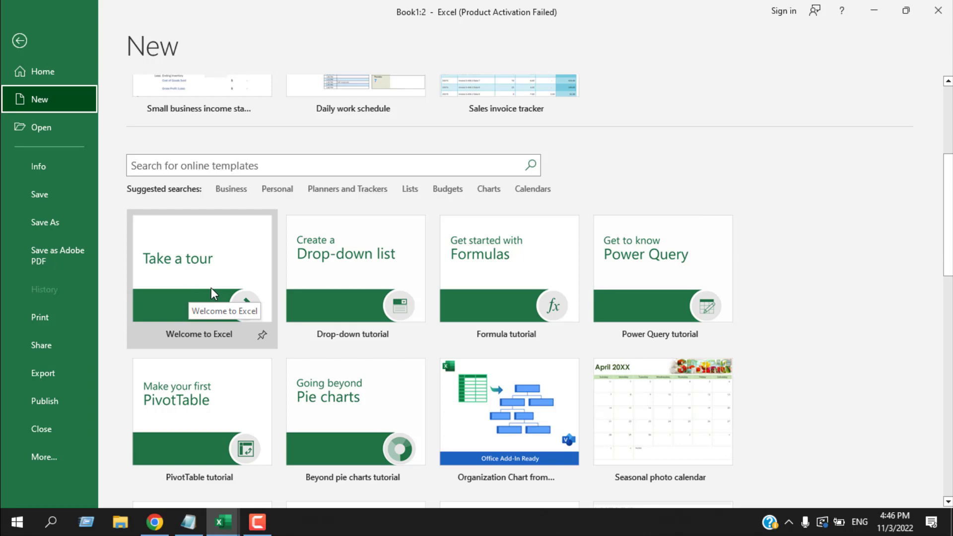
scroll(215, 346, "down", 2)
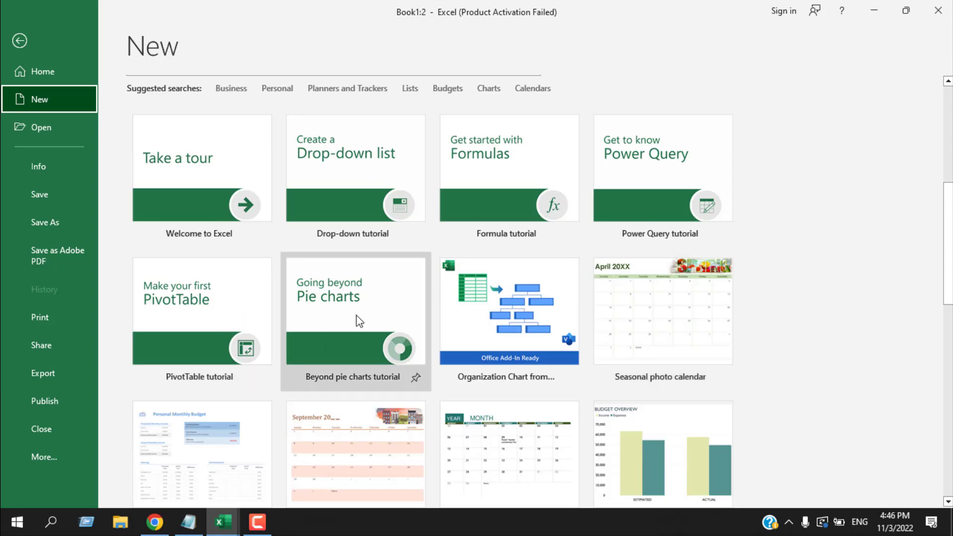
scroll(308, 164, "up", 3)
left_click(20, 39)
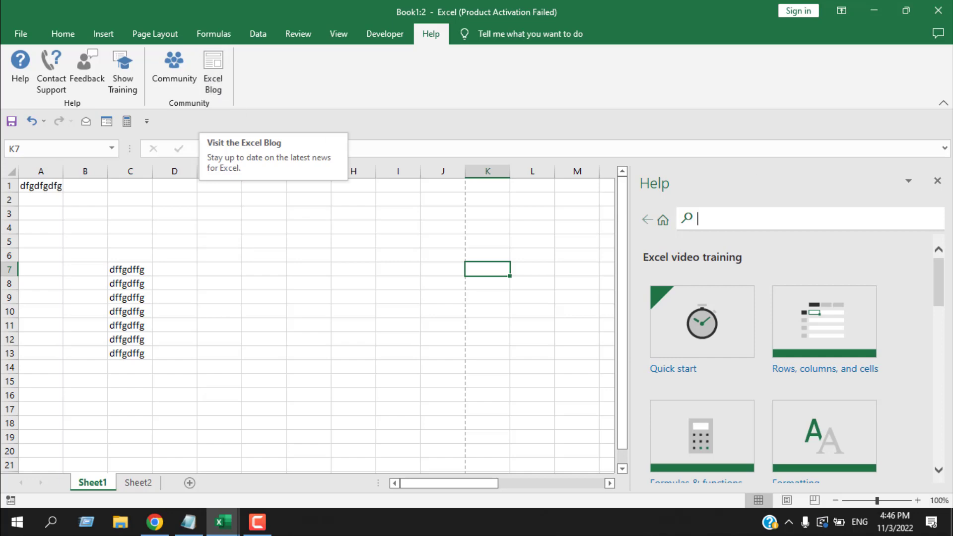
Close the Help pane with its video training topics so Sheet1 of Book1:2 fills the window.
left_click(945, 186)
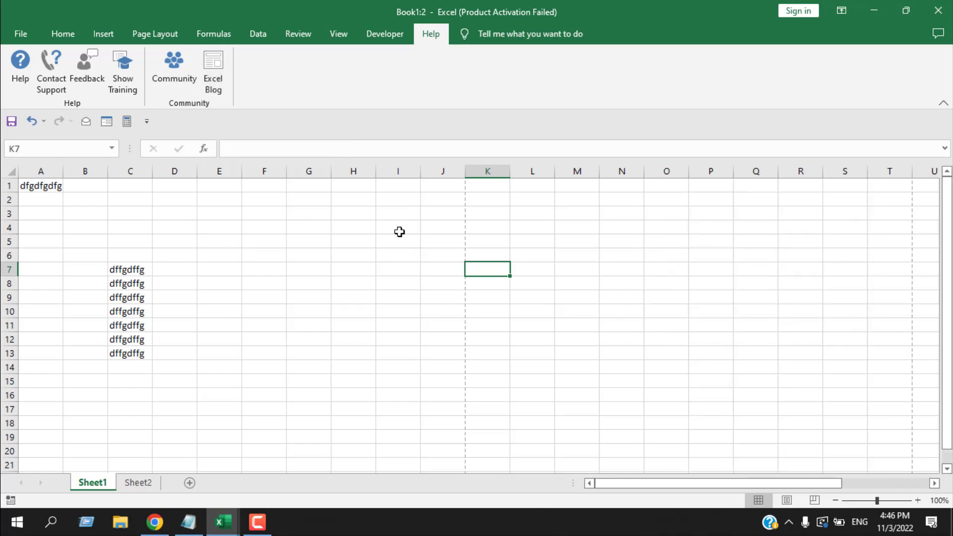